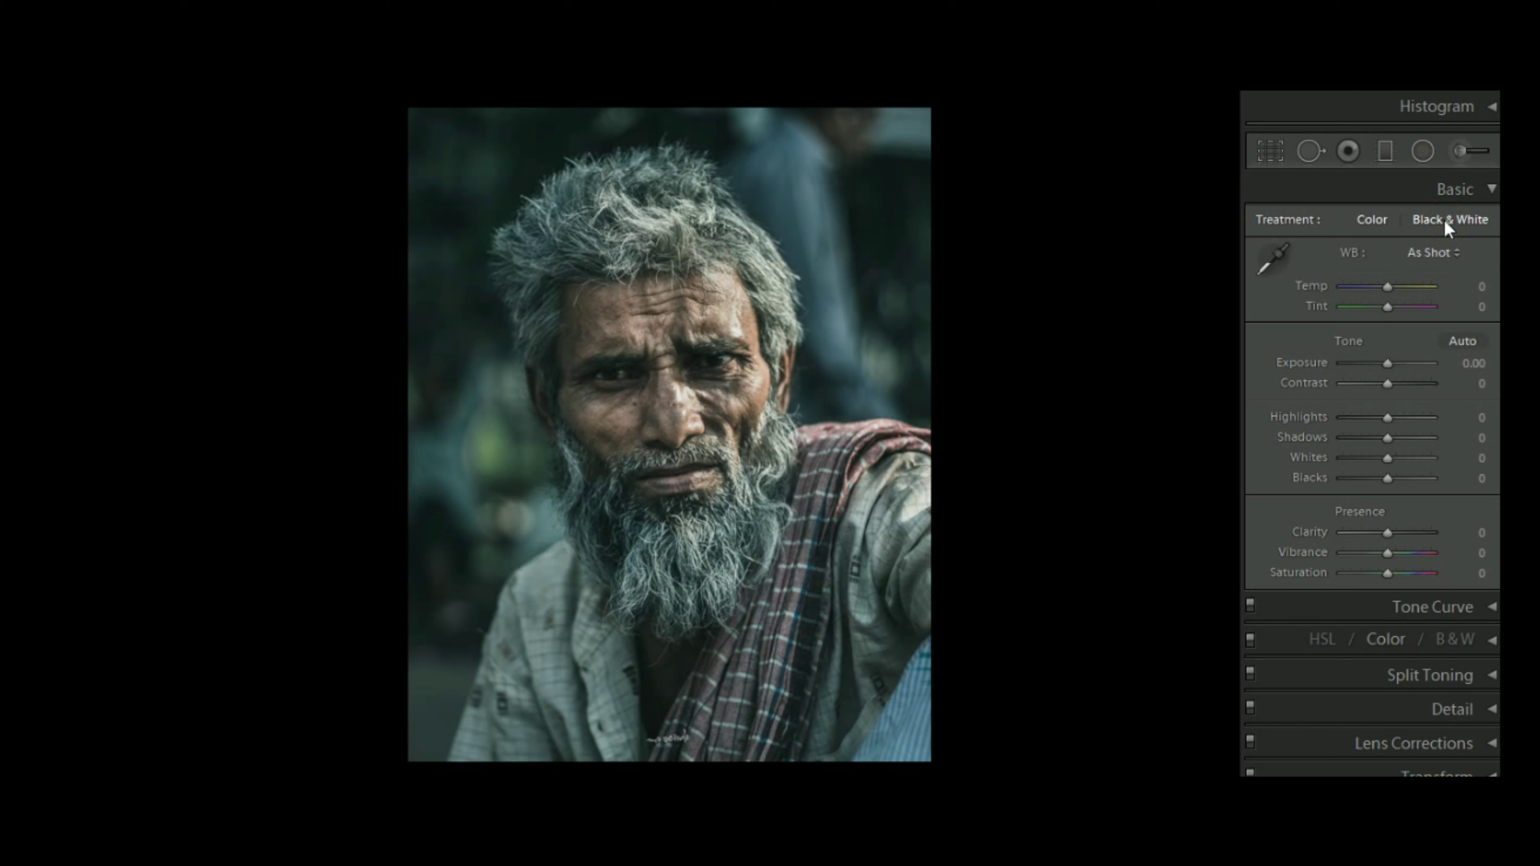
# - Switch the treatment to Black & White and cool Temp to -17
pyautogui.click(1448, 230)
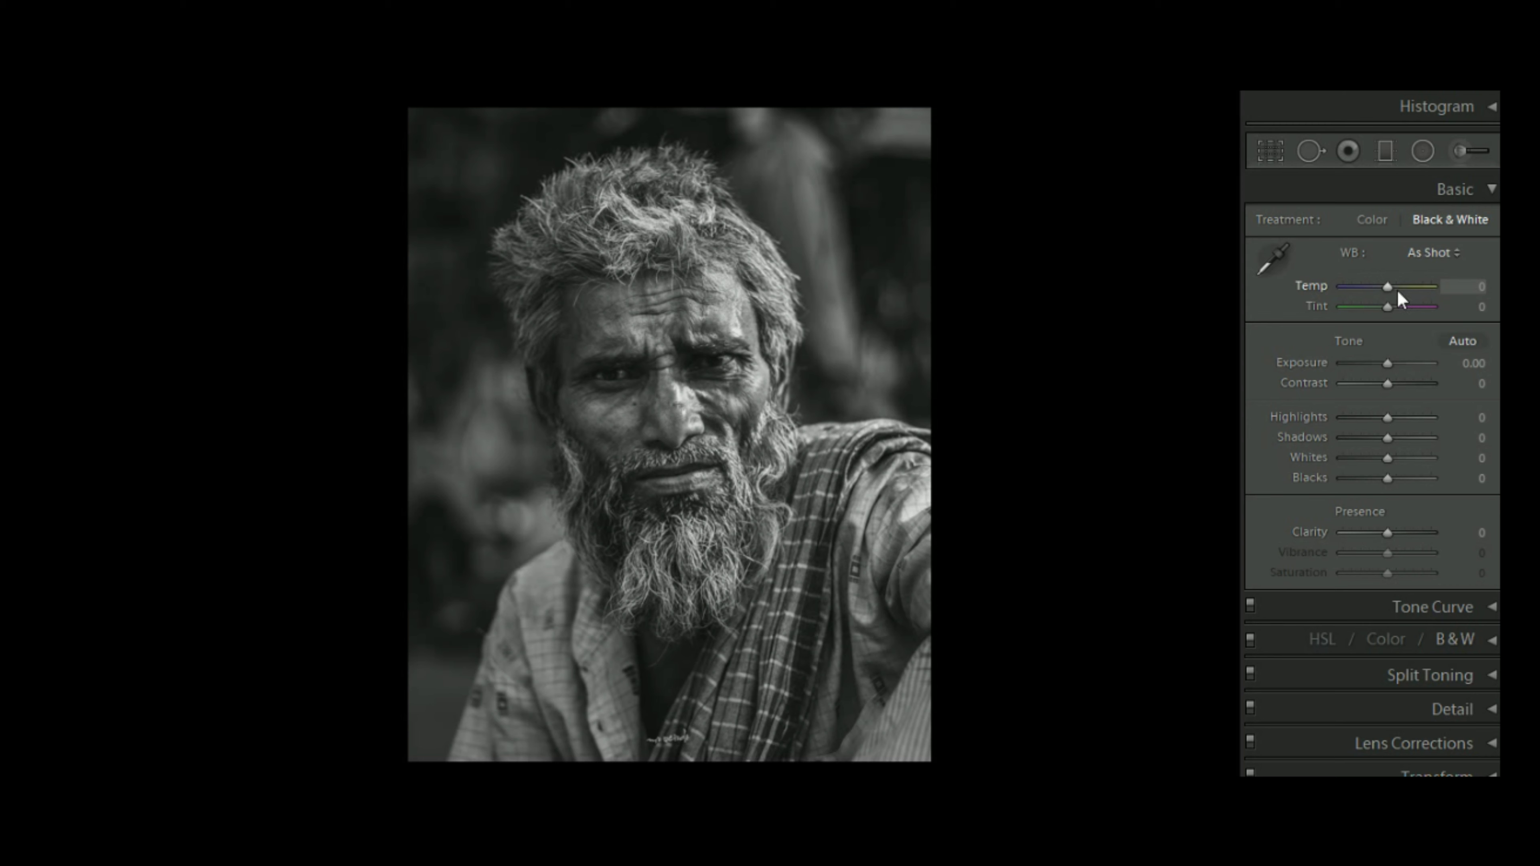
pyautogui.moveTo(1392, 295); pyautogui.dragTo(1385, 295)
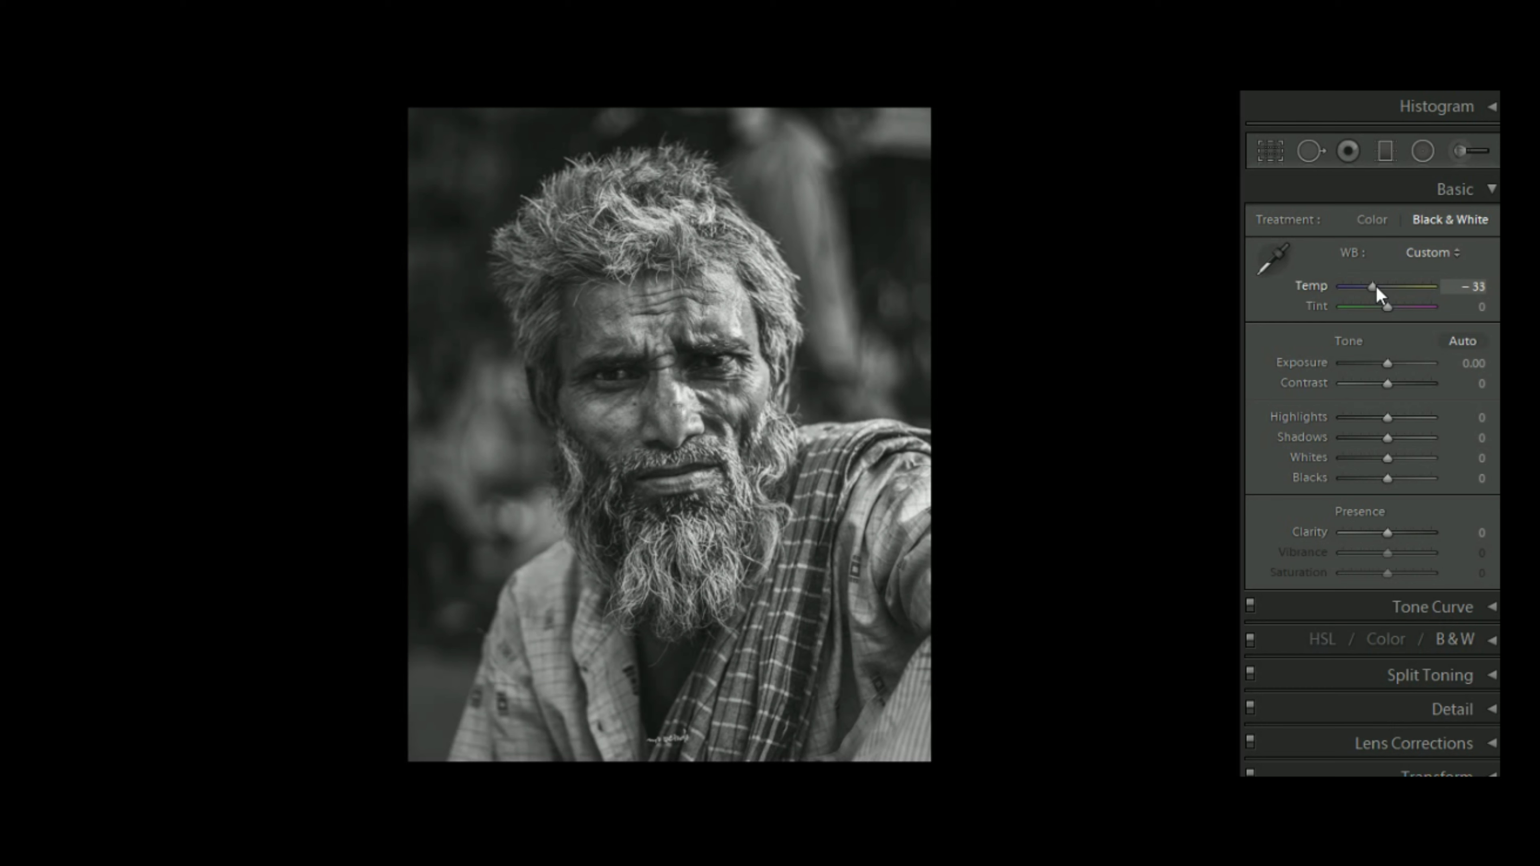
pyautogui.moveTo(1368, 286); pyautogui.dragTo(1367, 286)
pyautogui.click(1382, 281)
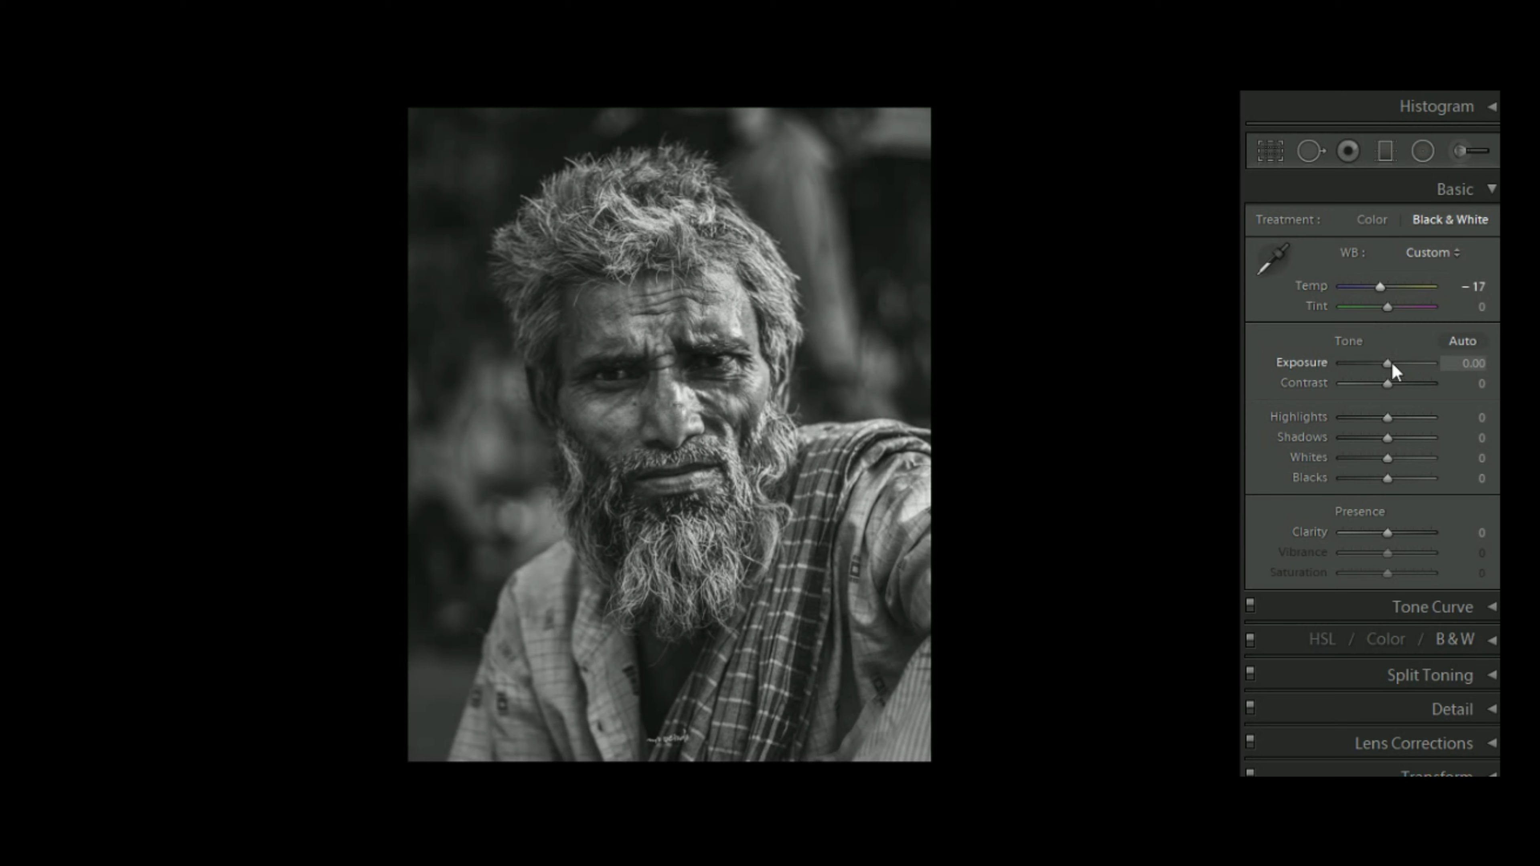
# - Set Exposure +0.12, Contrast +57, Highlights +7, Shadows -90, Whites +7, Blacks -52
pyautogui.moveTo(1387, 364); pyautogui.dragTo(1410, 382)
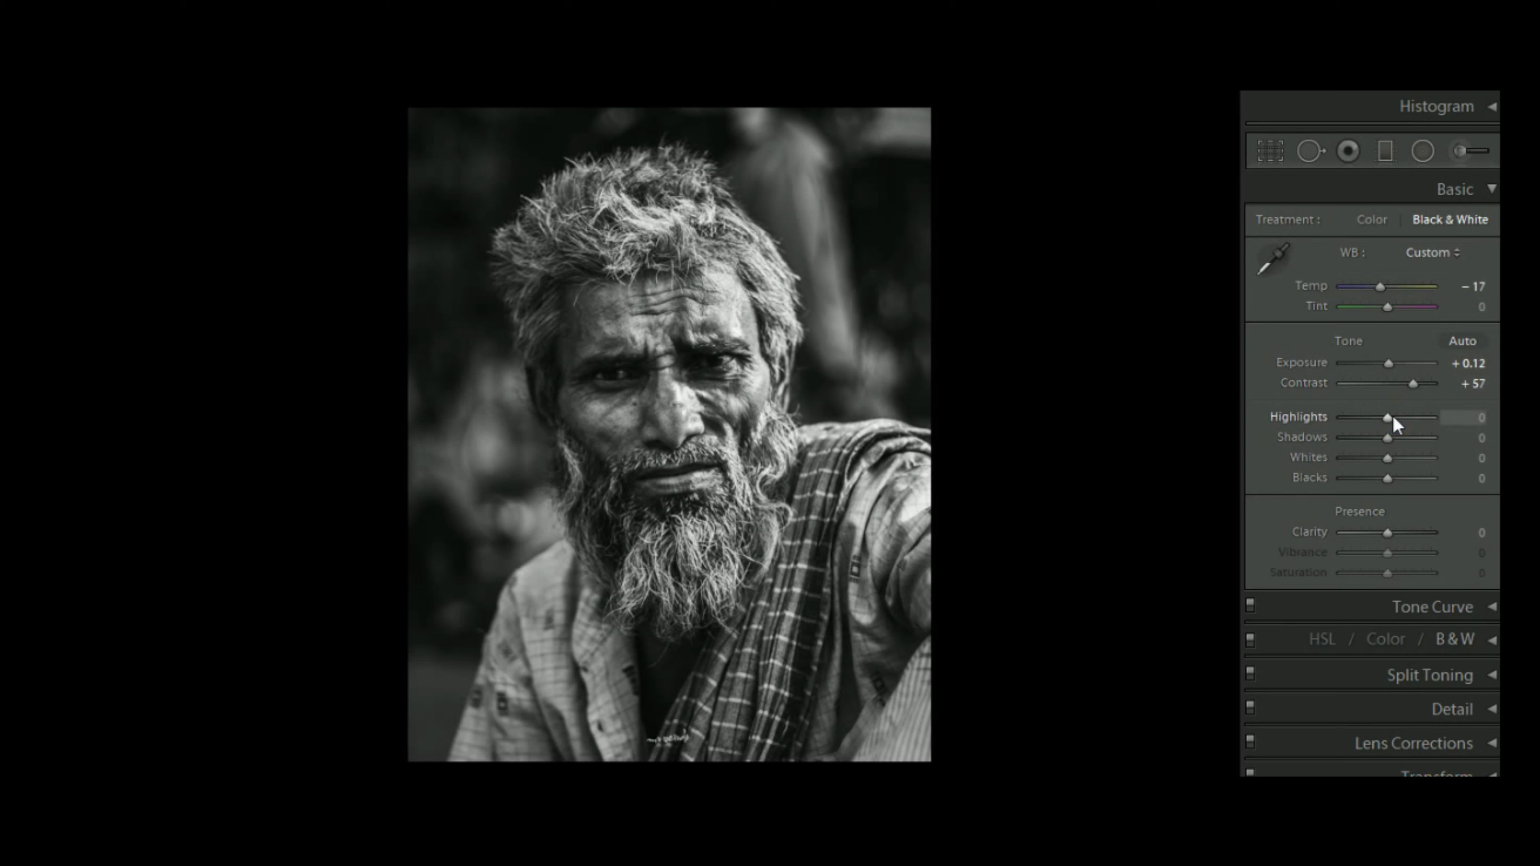
pyautogui.moveTo(1393, 423); pyautogui.dragTo(1398, 424)
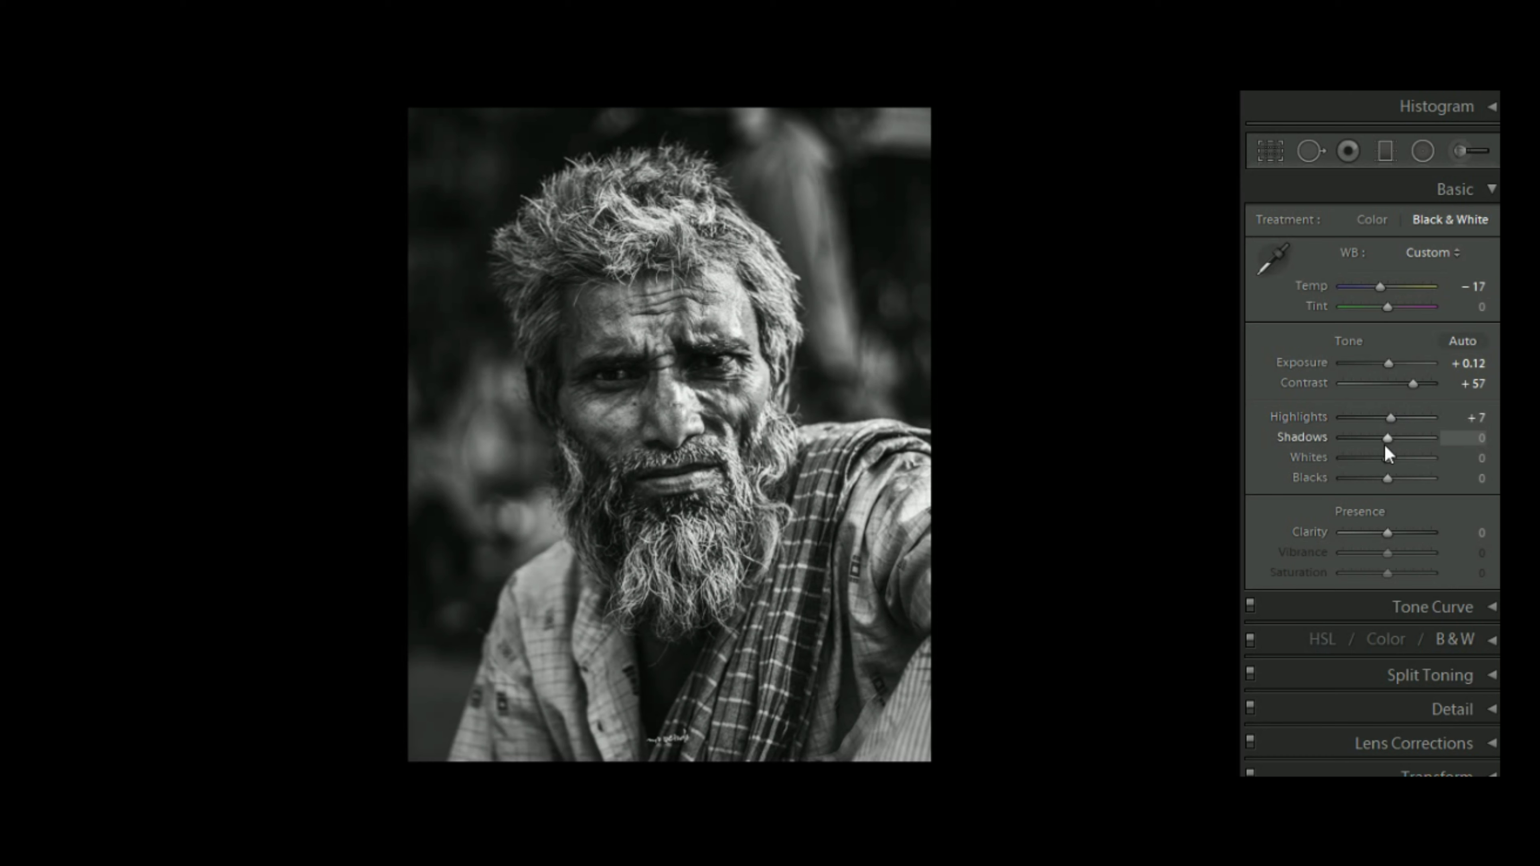
pyautogui.moveTo(1347, 440); pyautogui.dragTo(1341, 446)
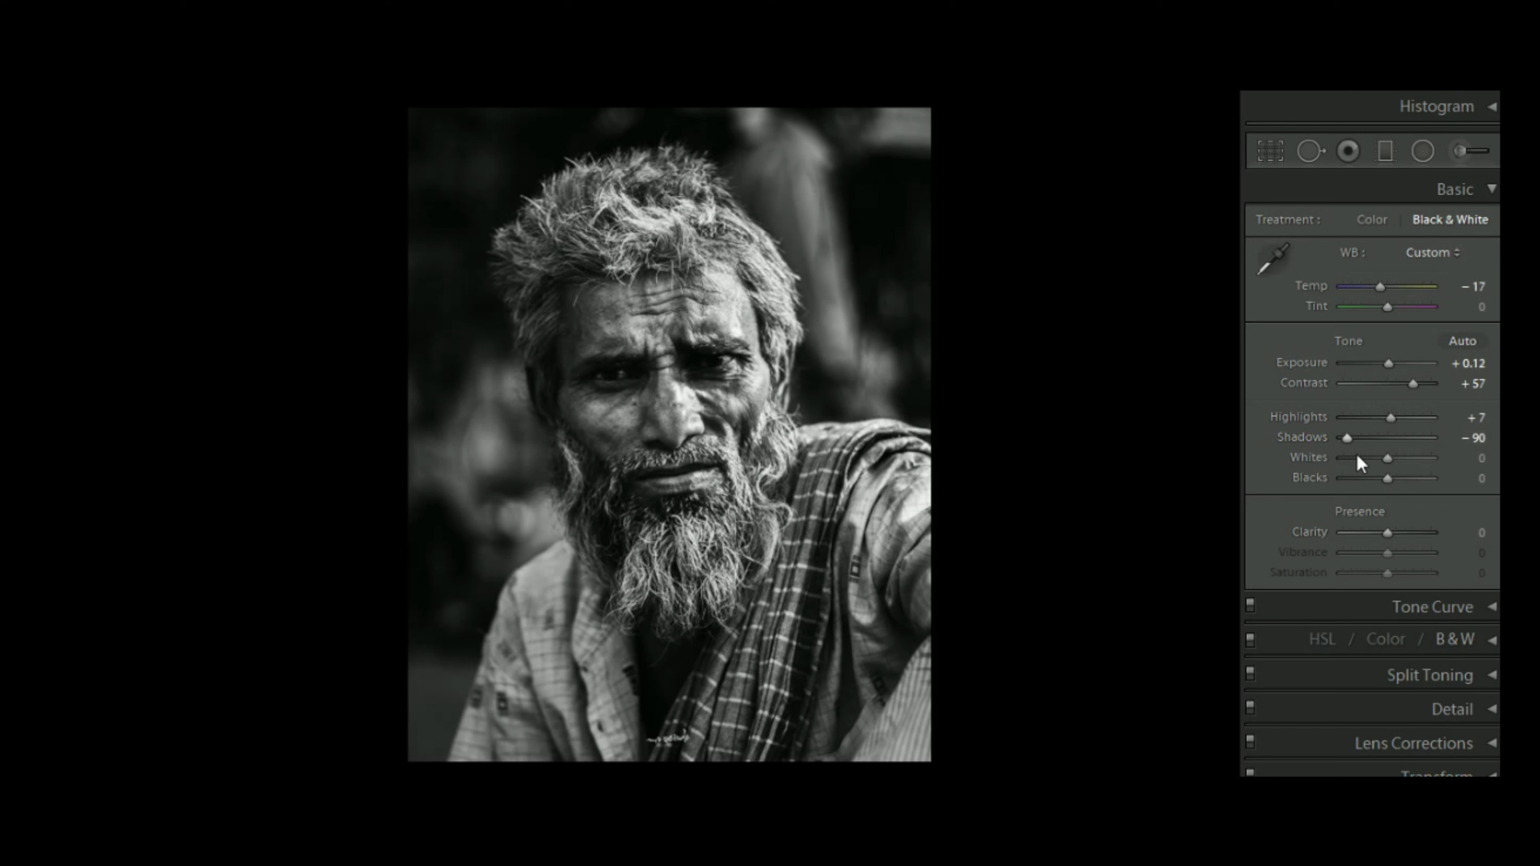
pyautogui.moveTo(1386, 461); pyautogui.dragTo(1393, 461)
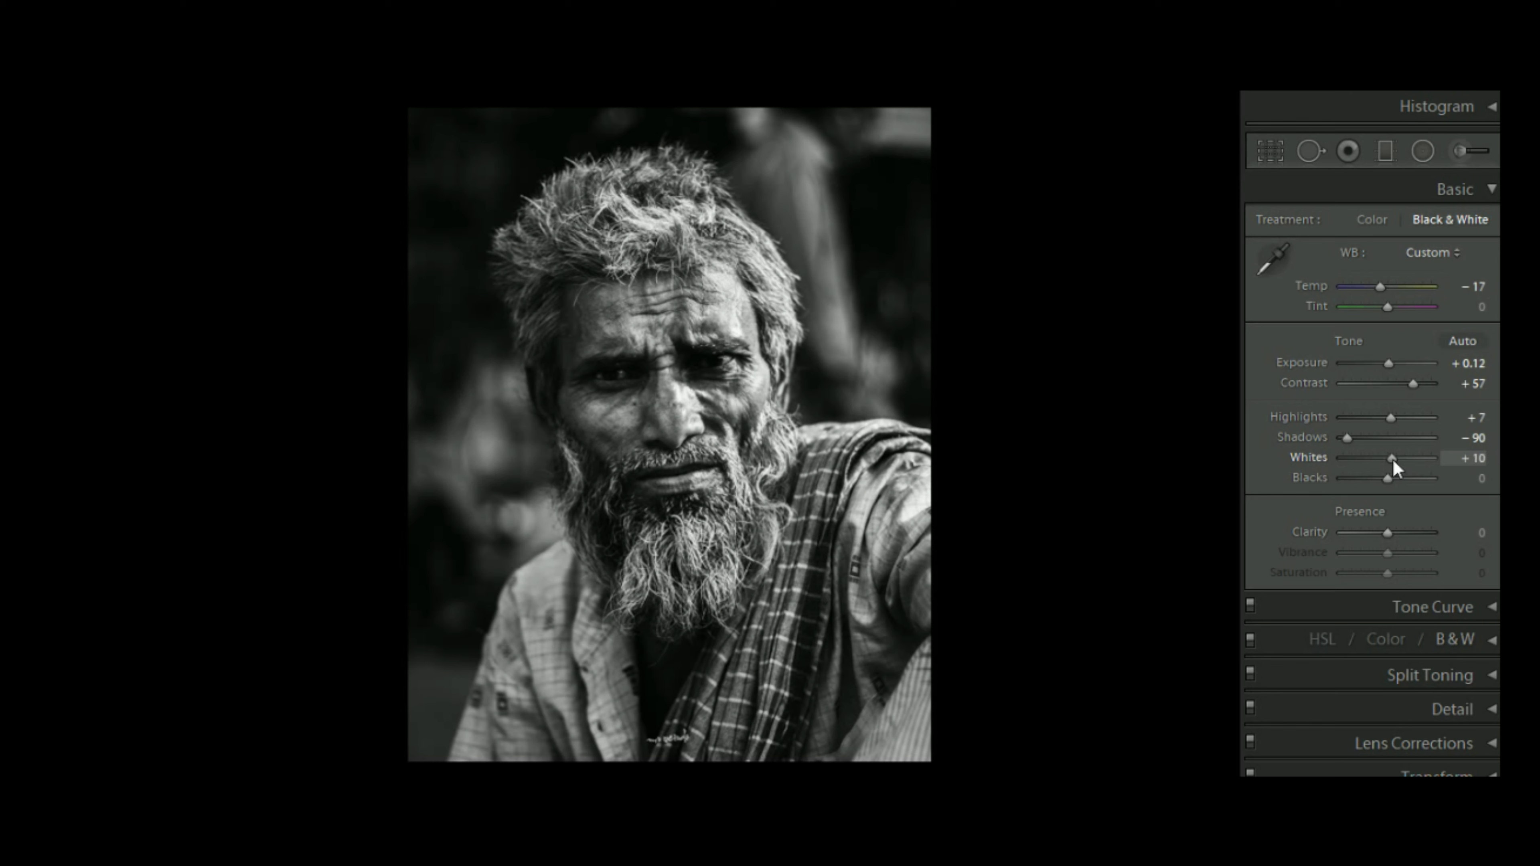
pyautogui.moveTo(1393, 460); pyautogui.dragTo(1391, 461)
pyautogui.moveTo(1388, 483); pyautogui.dragTo(1369, 487)
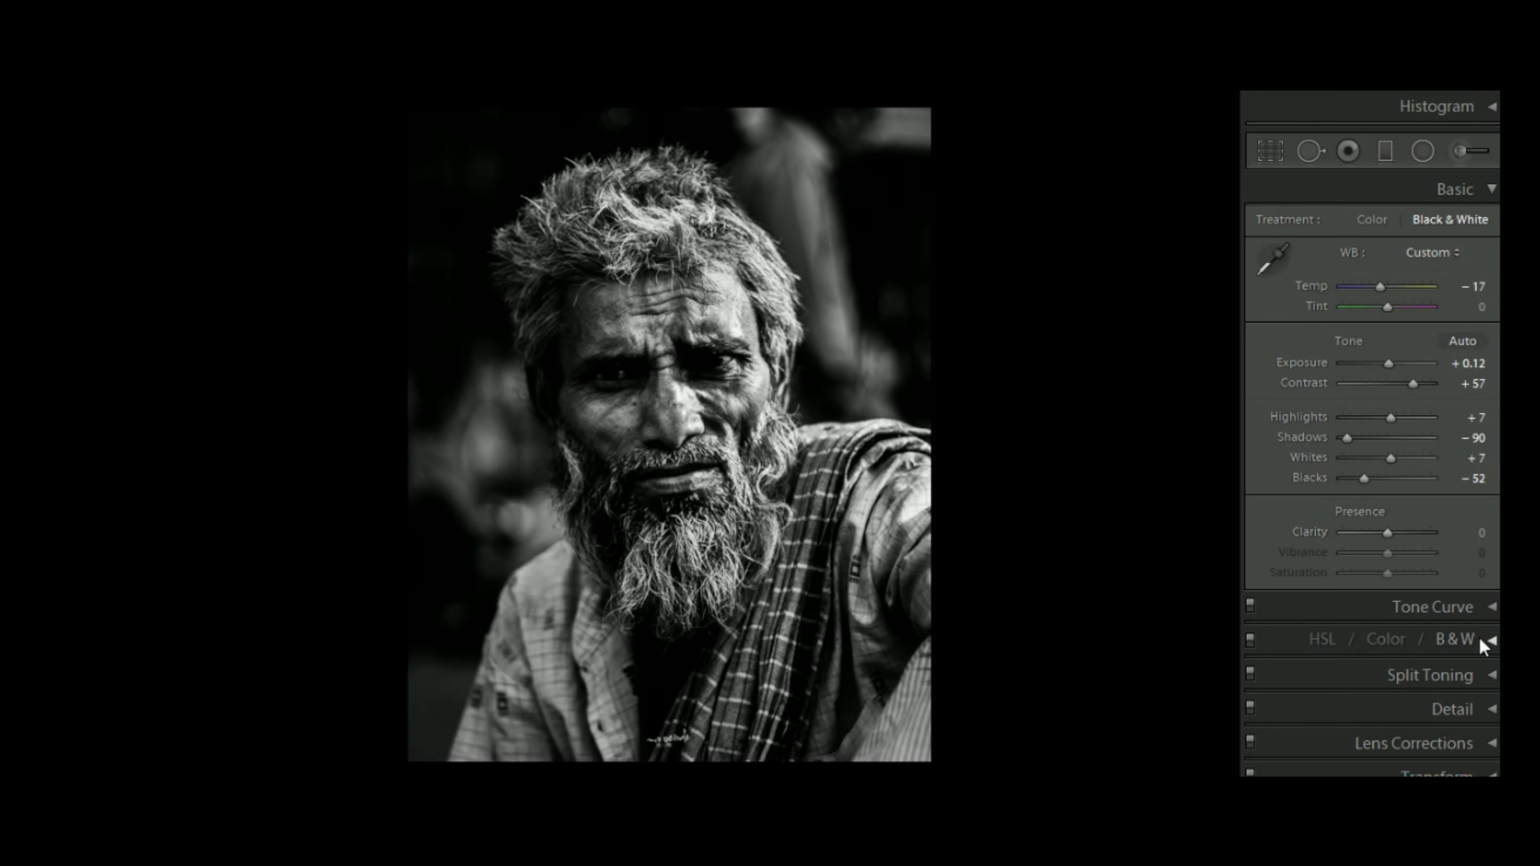
pyautogui.click(1490, 641)
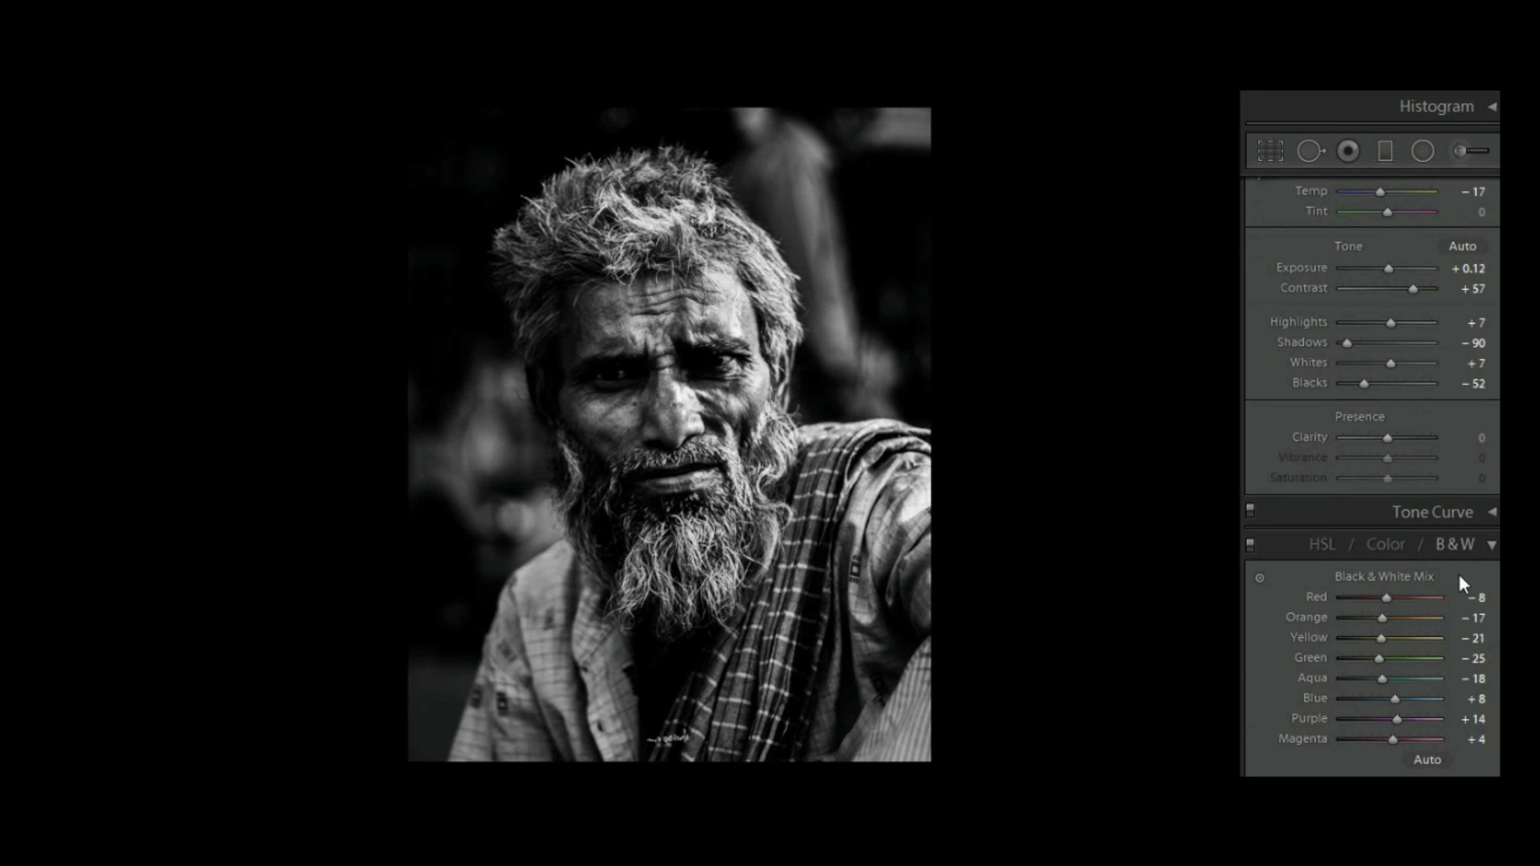
# - Set B&W Mix Red -100, Orange -51, Yellow -100 and Green -100
pyautogui.scroll(-2, 1461, 583)
pyautogui.scroll(2, 1467, 579)
pyautogui.moveTo(1386, 599); pyautogui.dragTo(1304, 598)
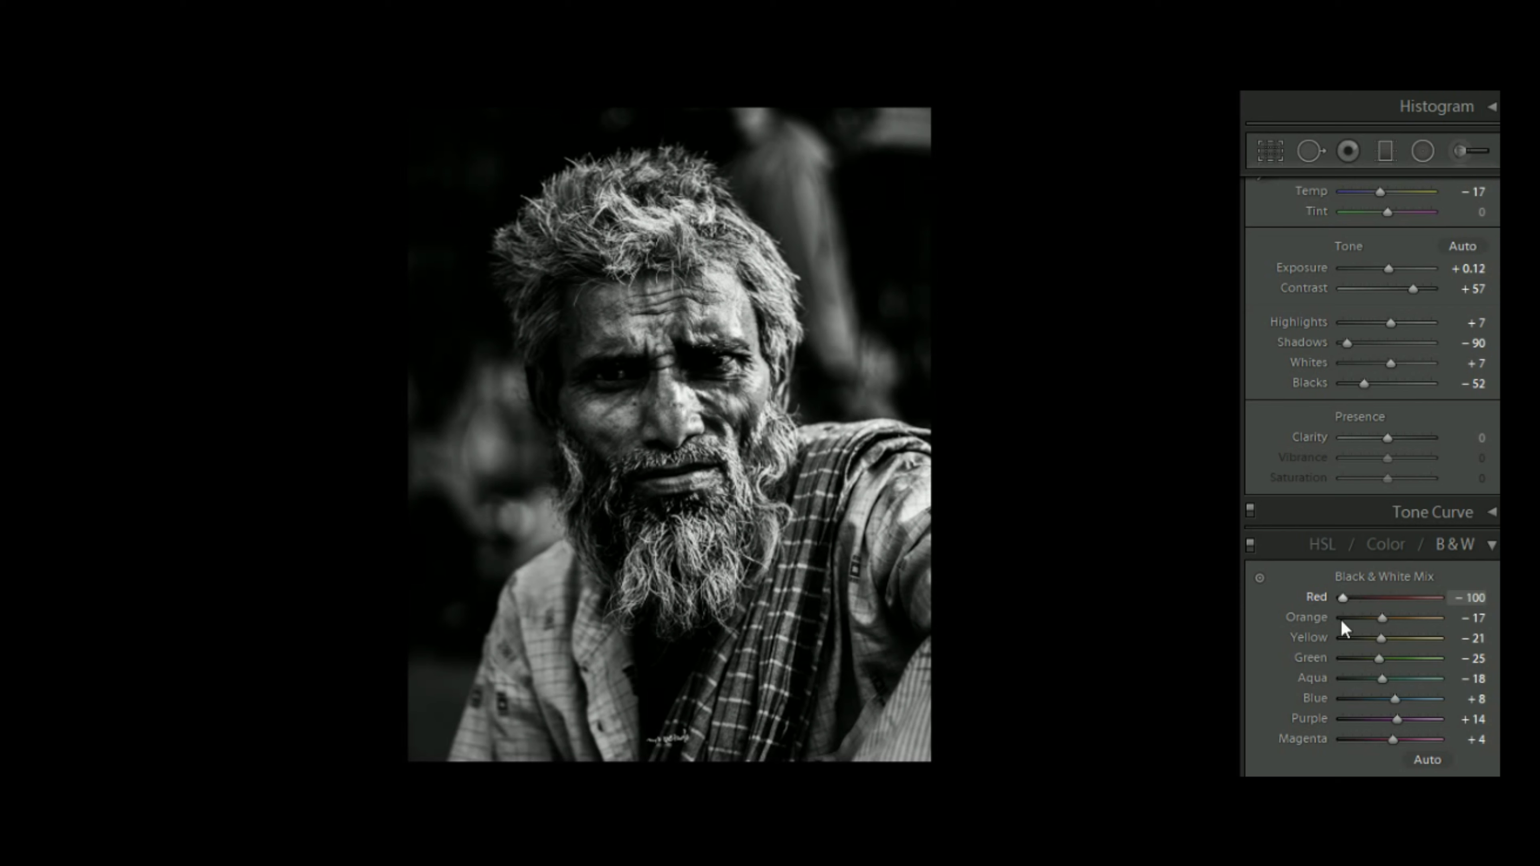
pyautogui.moveTo(1383, 619); pyautogui.dragTo(1395, 620)
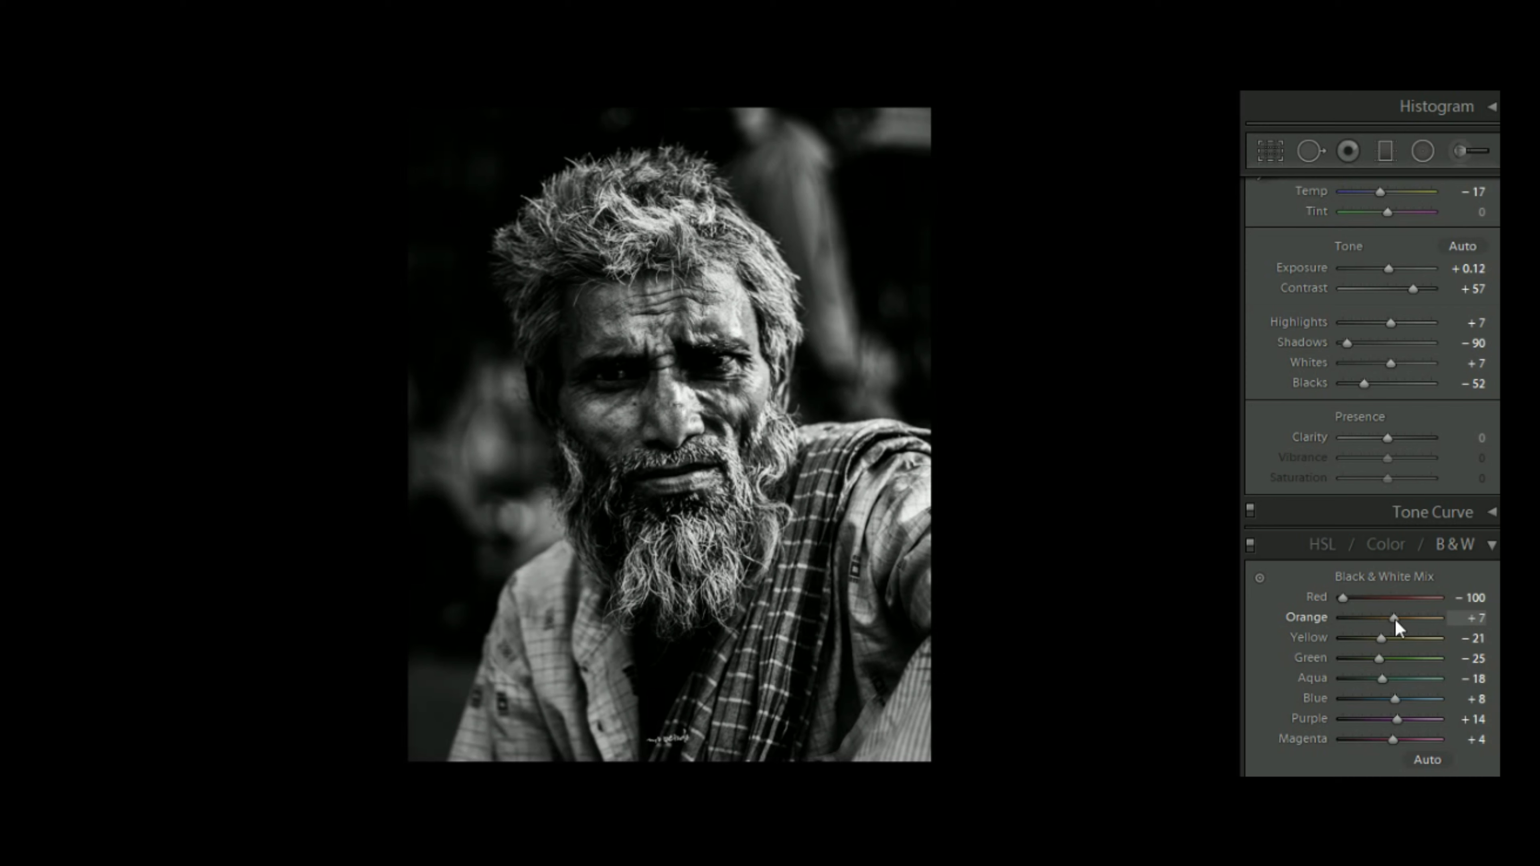
pyautogui.moveTo(1395, 620); pyautogui.dragTo(1358, 620)
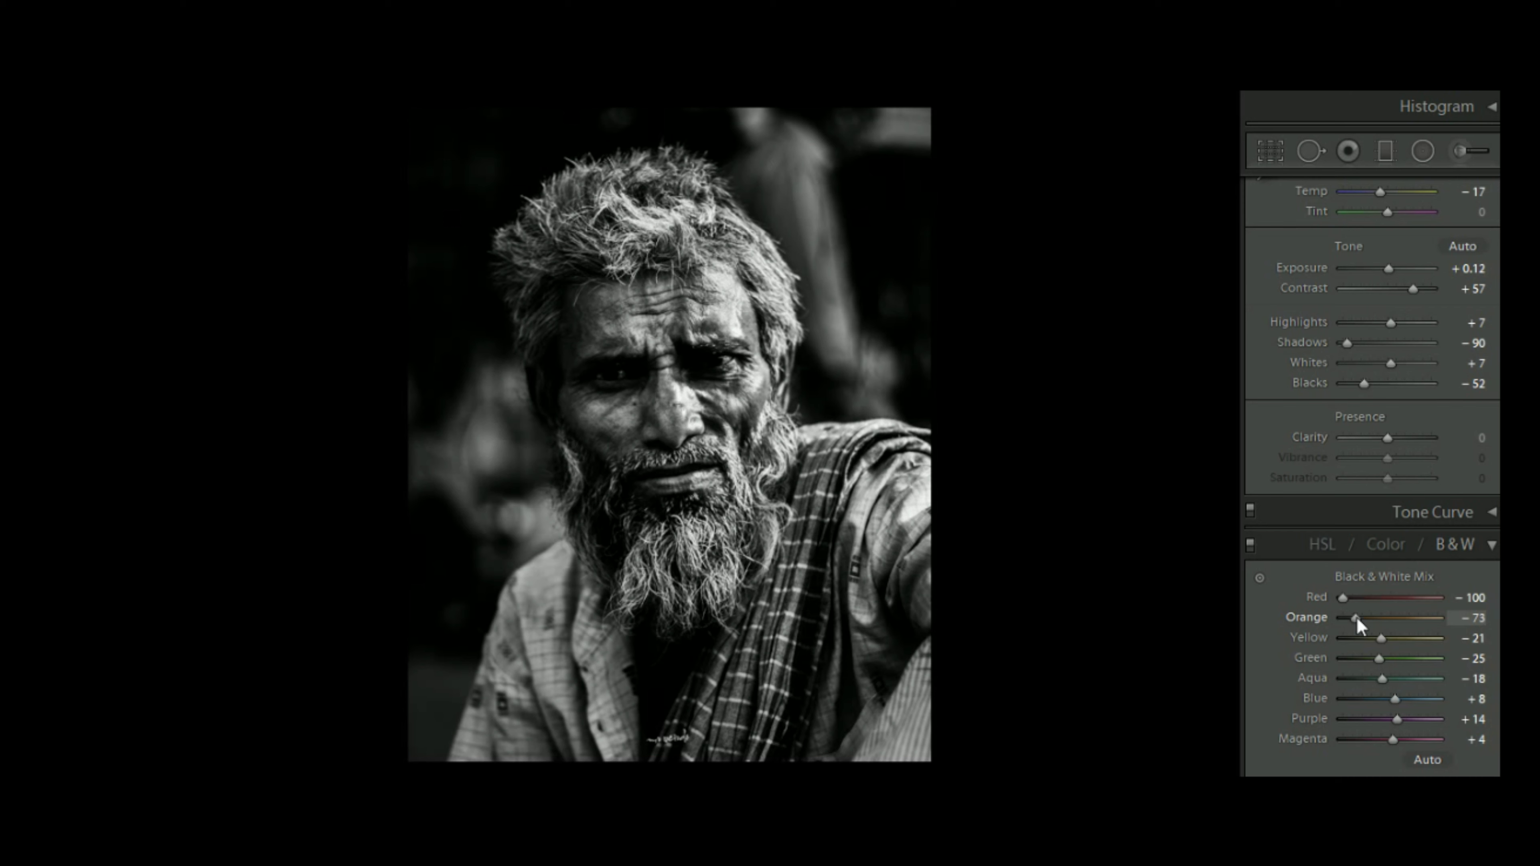
pyautogui.moveTo(1356, 620); pyautogui.dragTo(1367, 623)
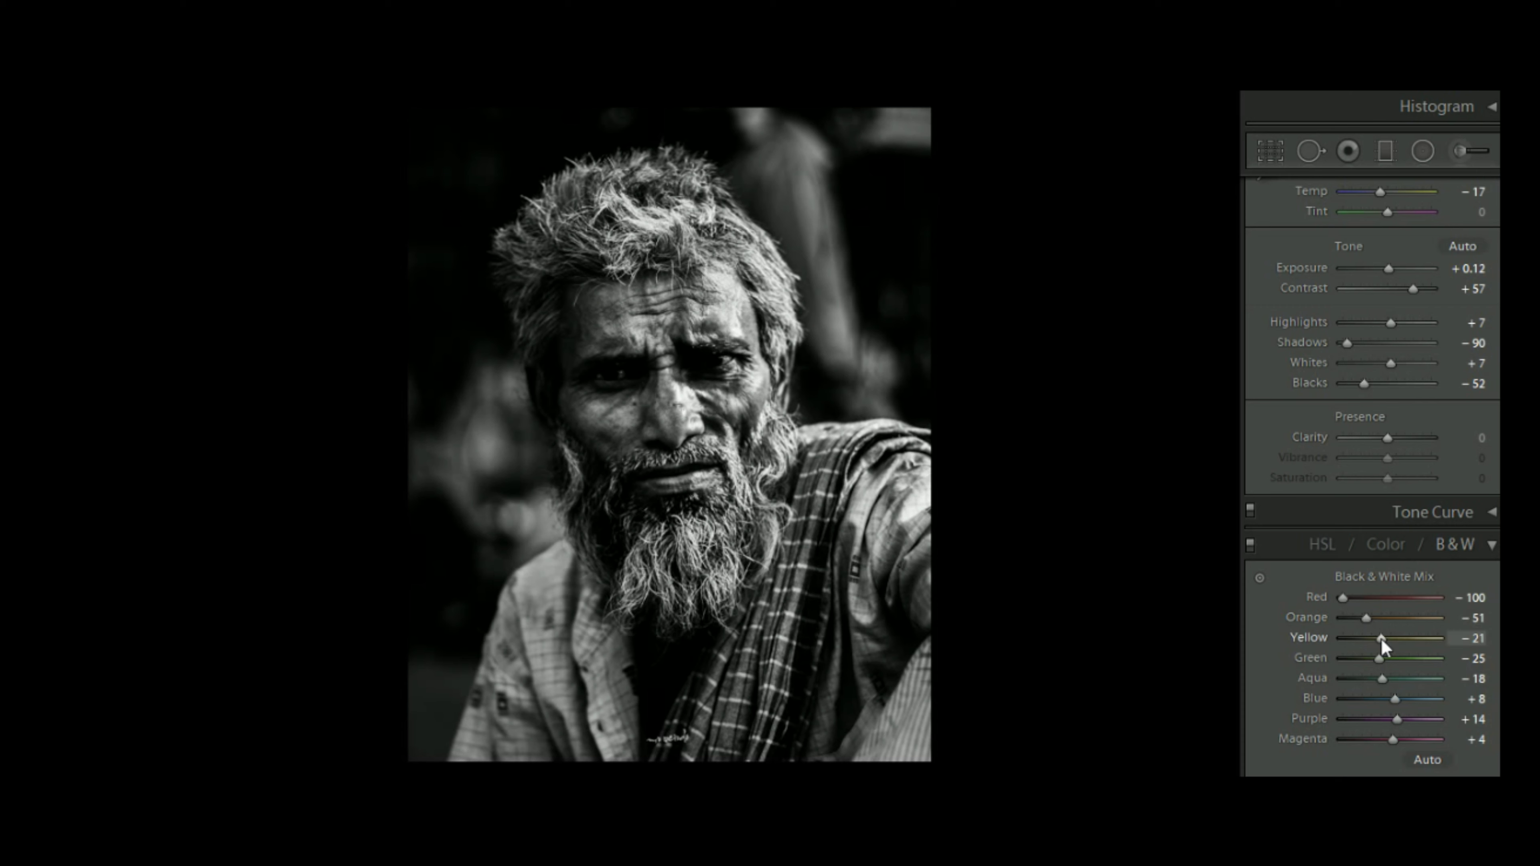
pyautogui.moveTo(1367, 639); pyautogui.dragTo(1323, 635)
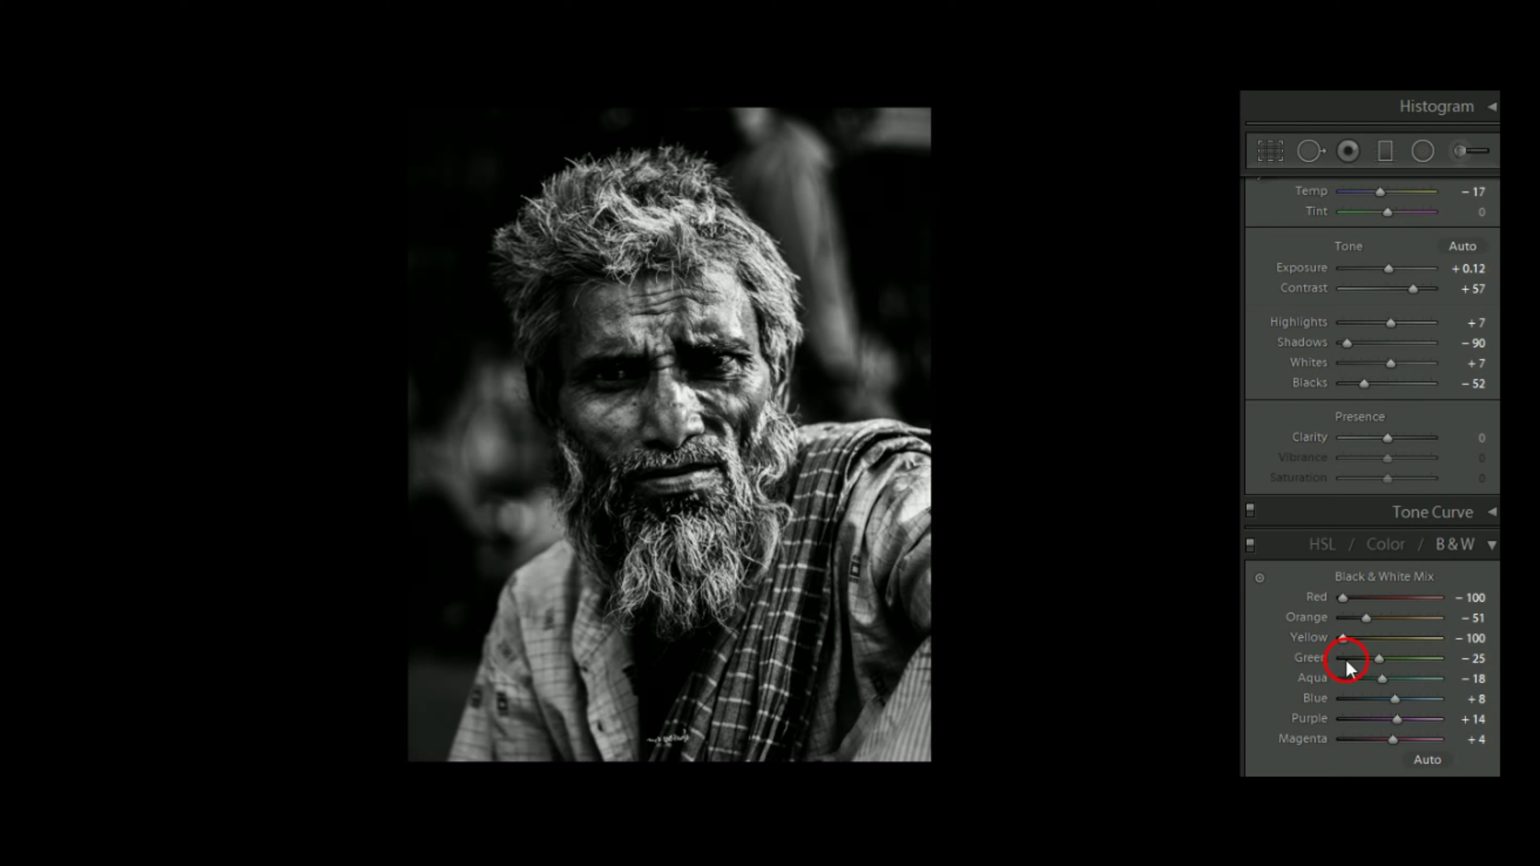
pyautogui.moveTo(1345, 660); pyautogui.dragTo(1325, 664)
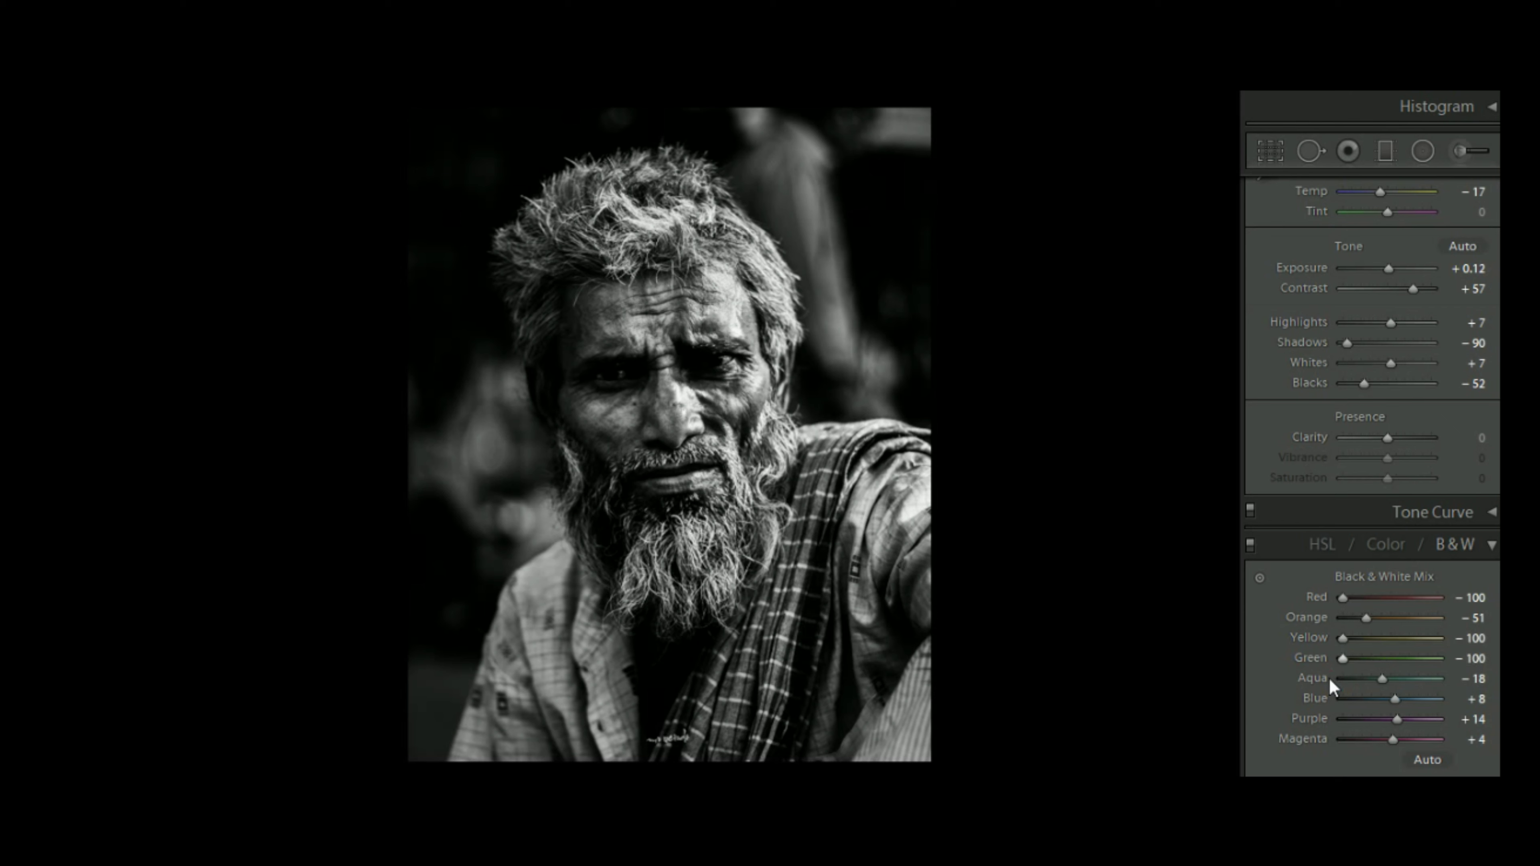
# - Set B&W Mix Aqua -100, Blue -53, Purple -47 and Magenta +9
pyautogui.moveTo(1382, 679); pyautogui.dragTo(1337, 681)
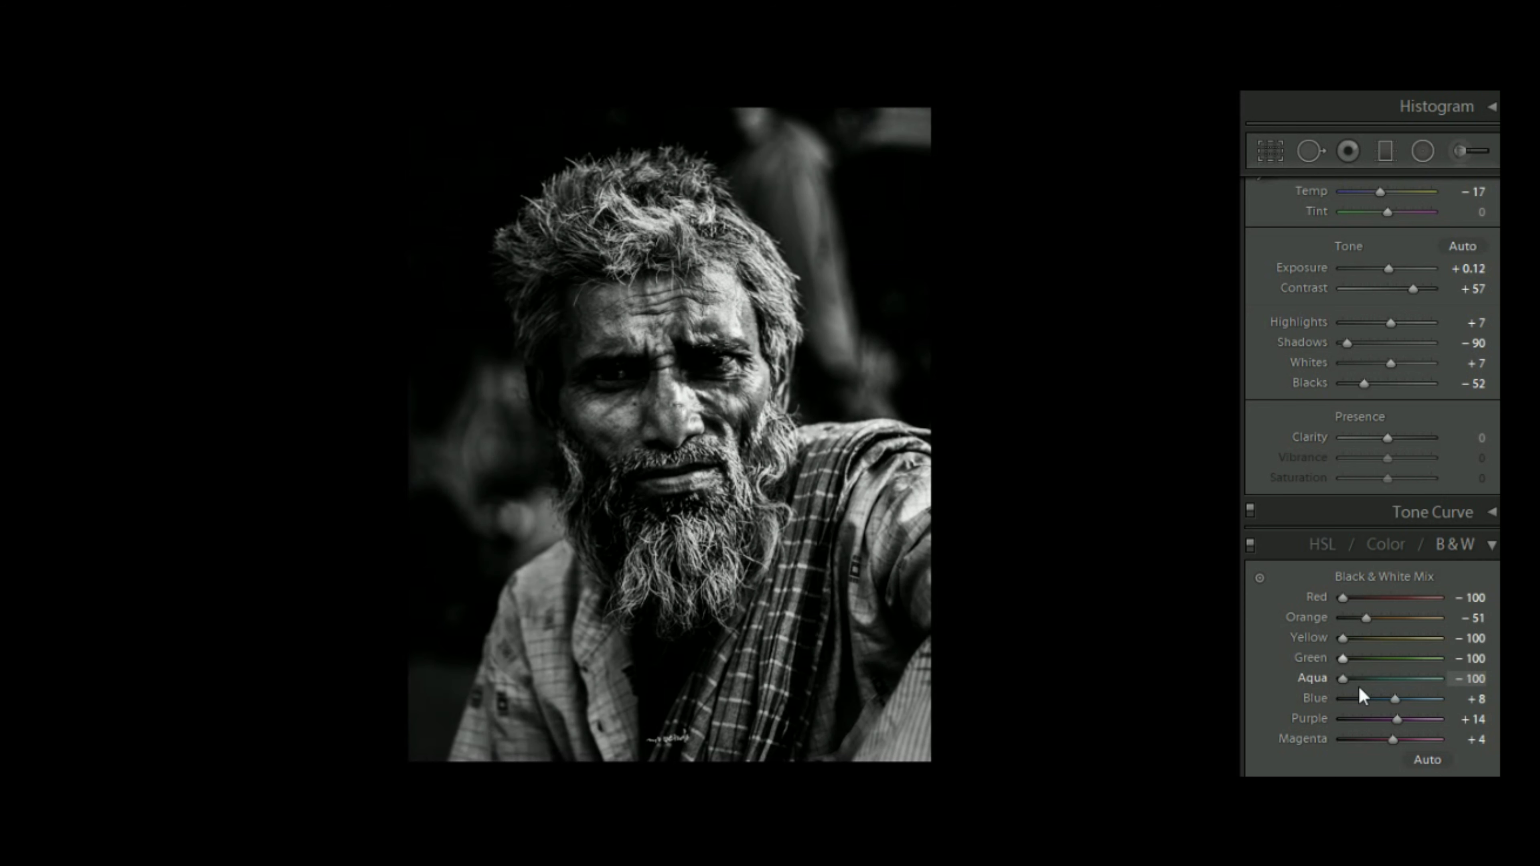
pyautogui.click(1341, 699)
pyautogui.moveTo(1339, 703); pyautogui.dragTo(1350, 702)
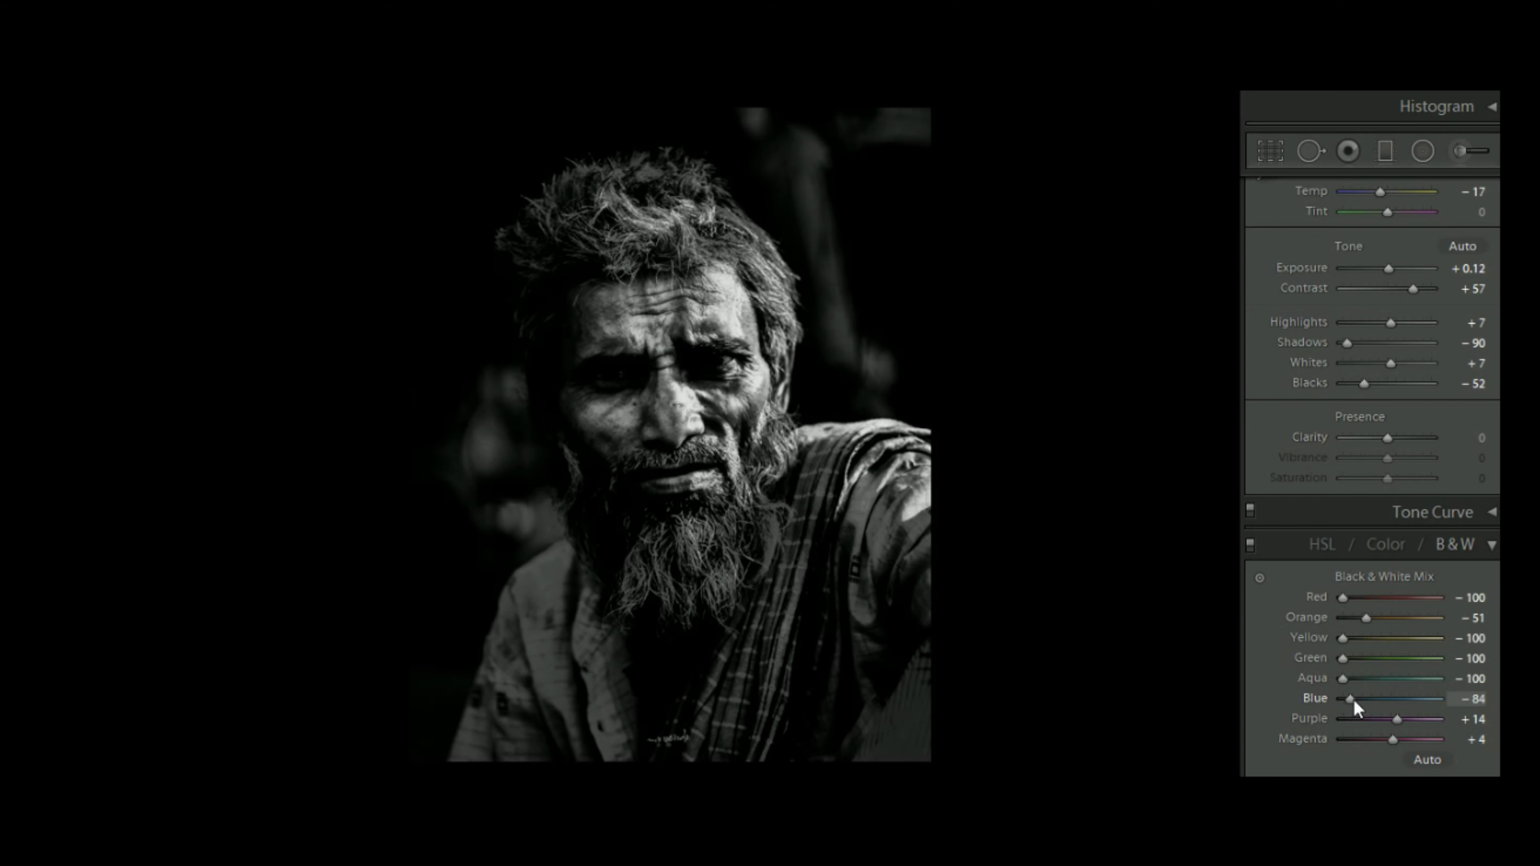
pyautogui.moveTo(1351, 706); pyautogui.dragTo(1361, 703)
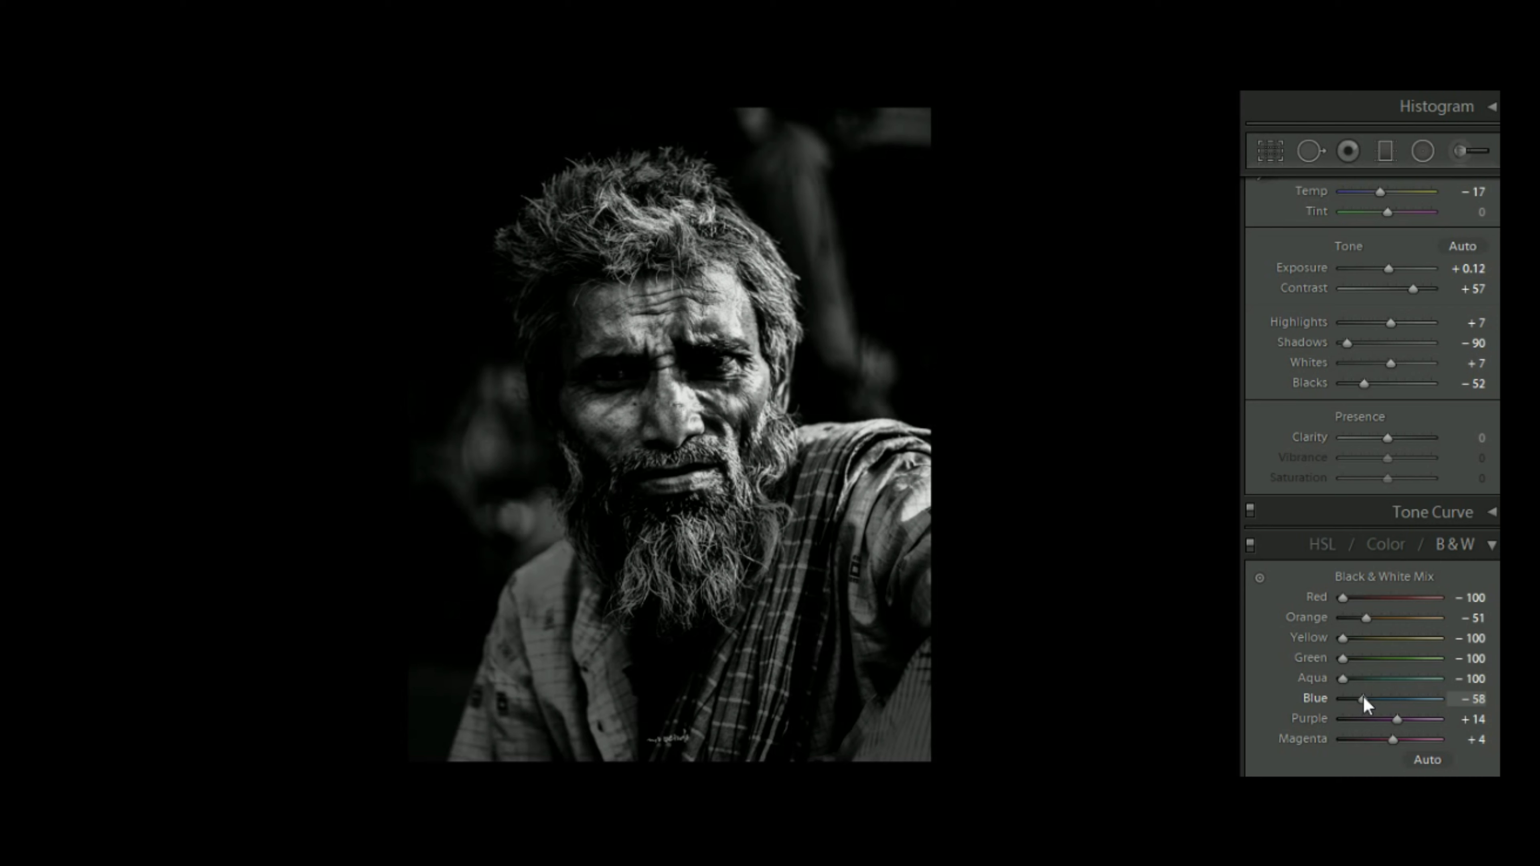
pyautogui.moveTo(1364, 698); pyautogui.dragTo(1366, 711)
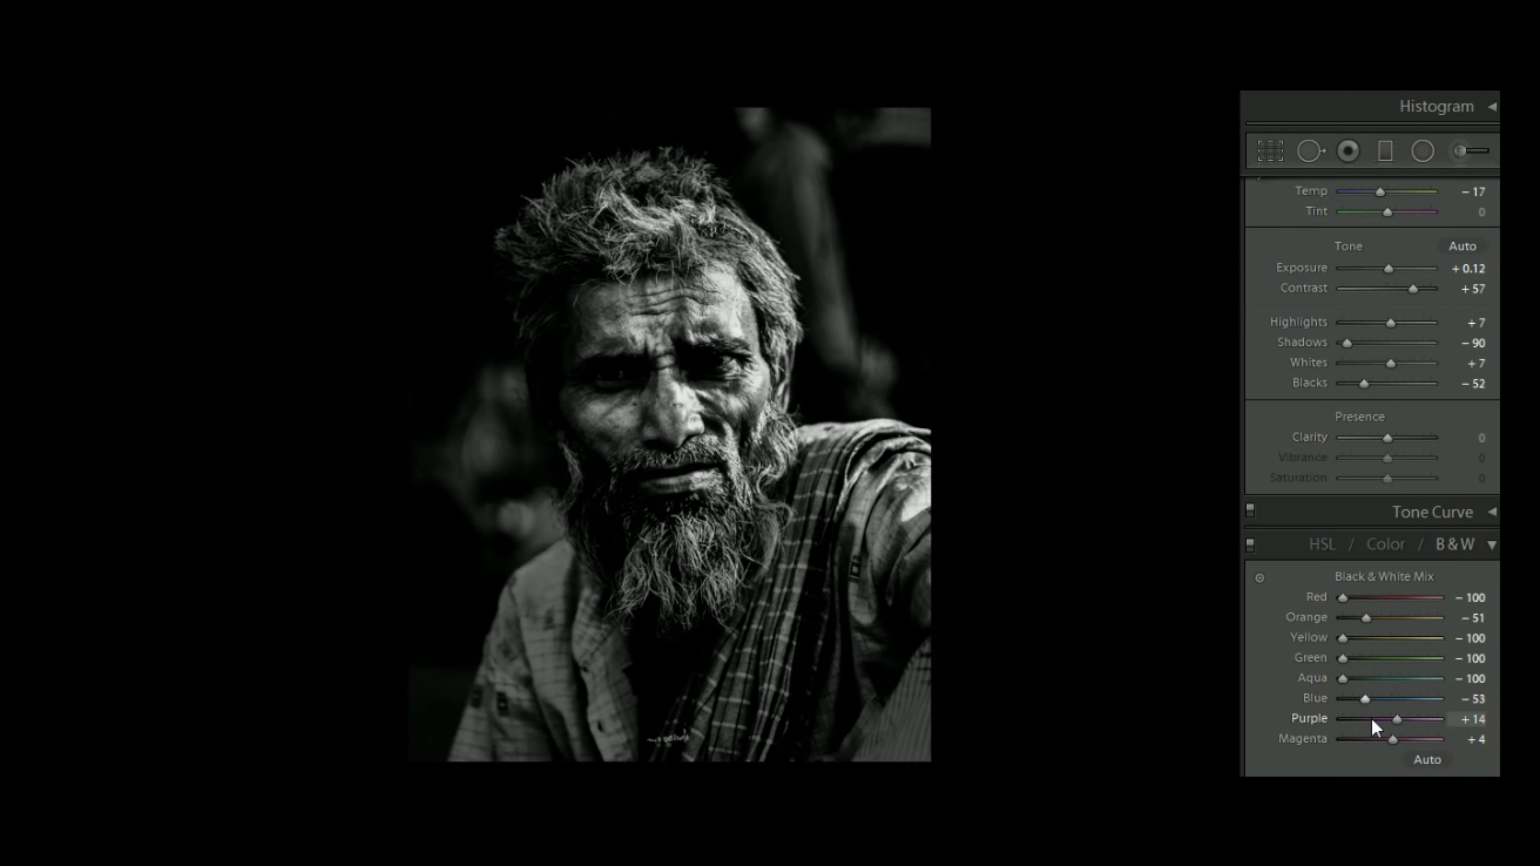
pyautogui.moveTo(1378, 721); pyautogui.dragTo(1369, 720)
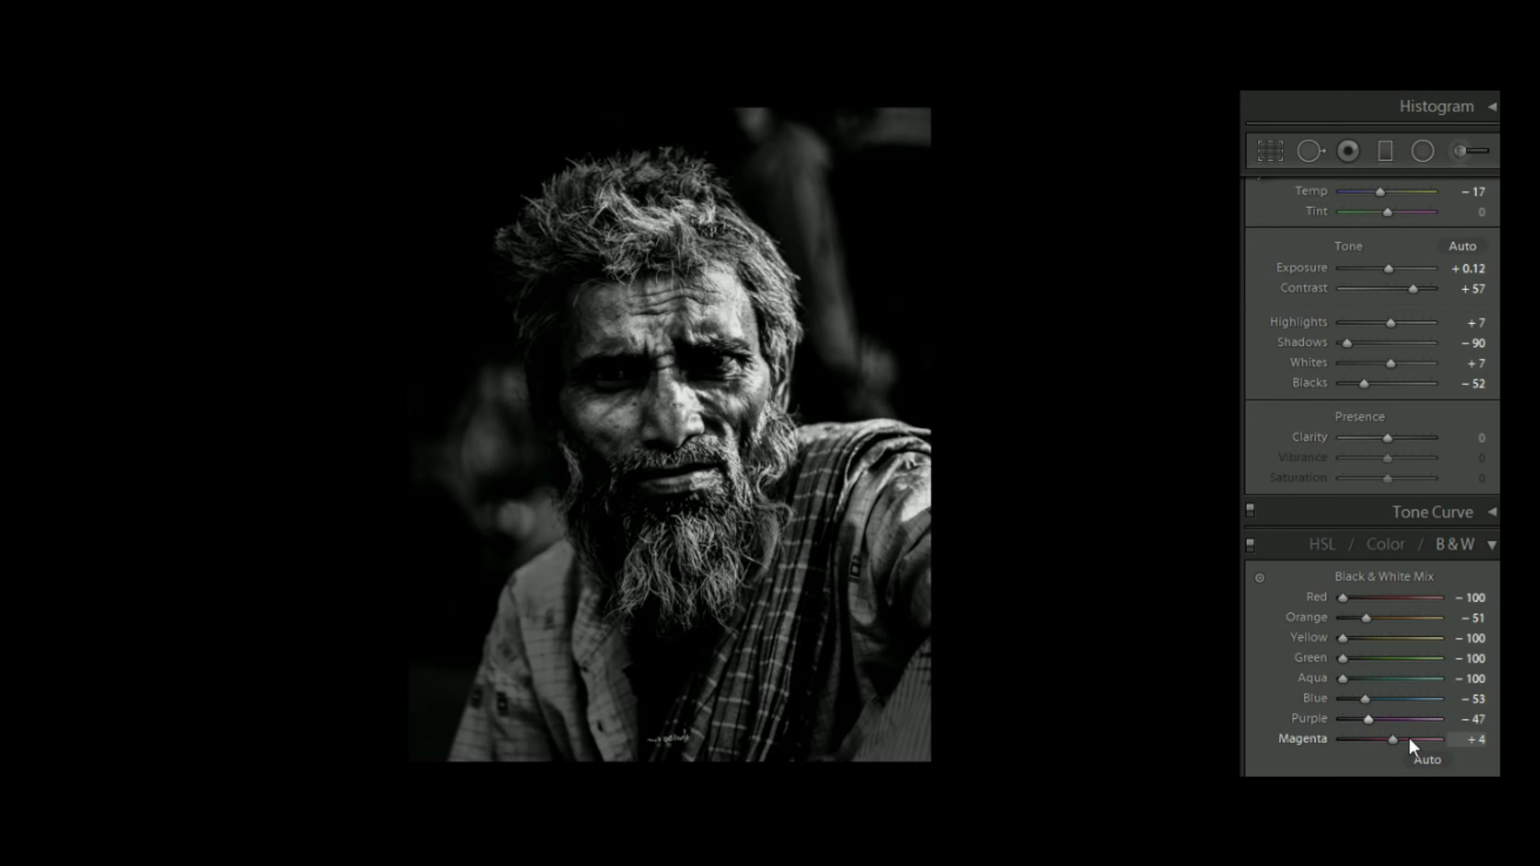
pyautogui.moveTo(1410, 740)
pyautogui.mouseDown()
pyautogui.moveTo(1371, 740)
pyautogui.moveTo(1396, 740)
pyautogui.mouseUp()
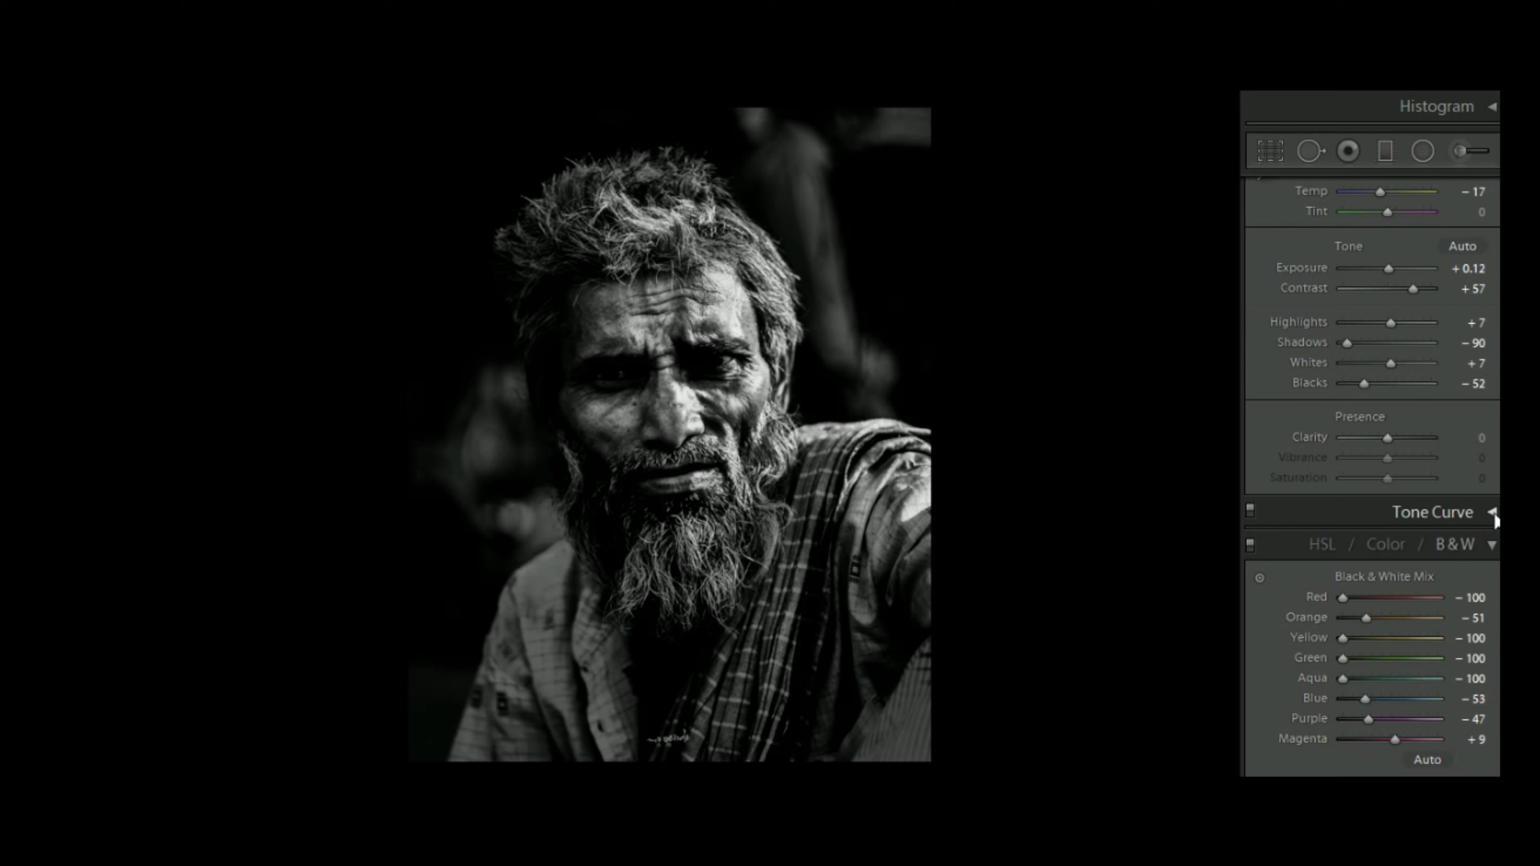
pyautogui.click(1494, 513)
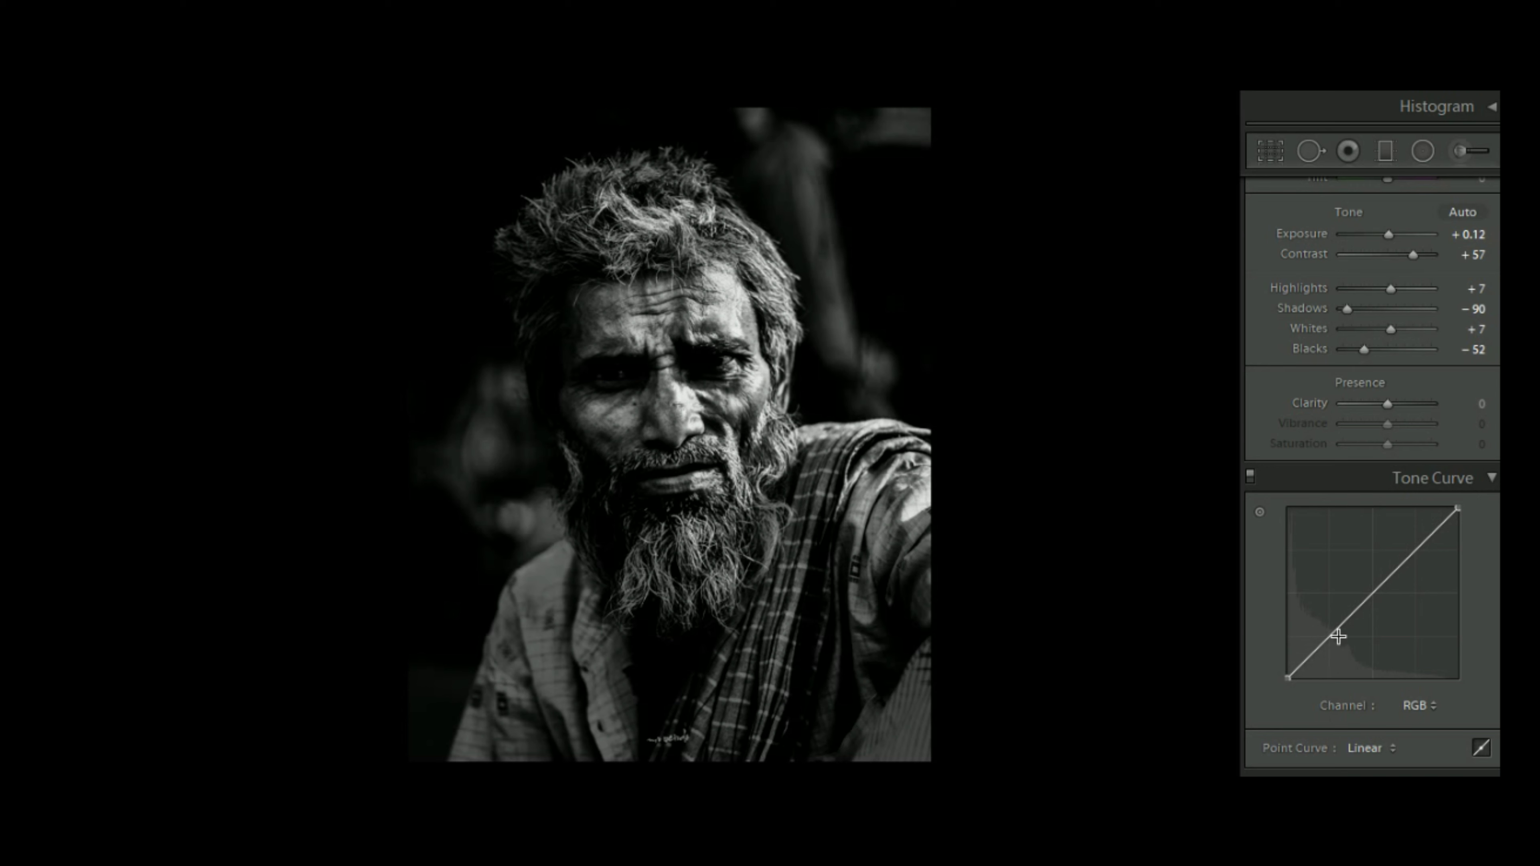
# - Add shadow and highlight points to the tone curve, shaping it into an S
pyautogui.click(1331, 637)
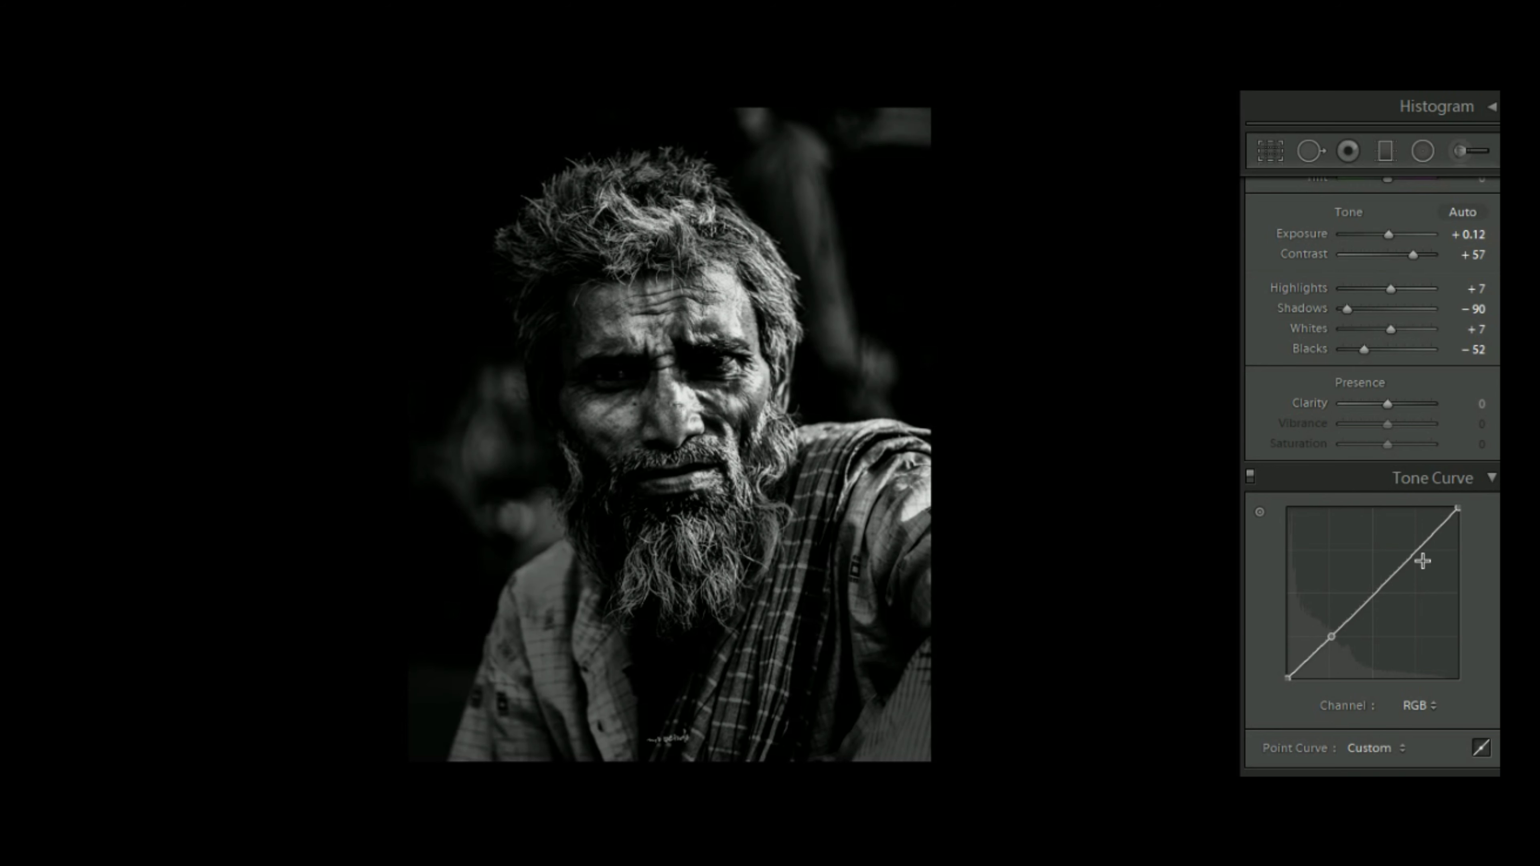
pyautogui.click(1415, 554)
pyautogui.moveTo(1419, 564); pyautogui.dragTo(1410, 552)
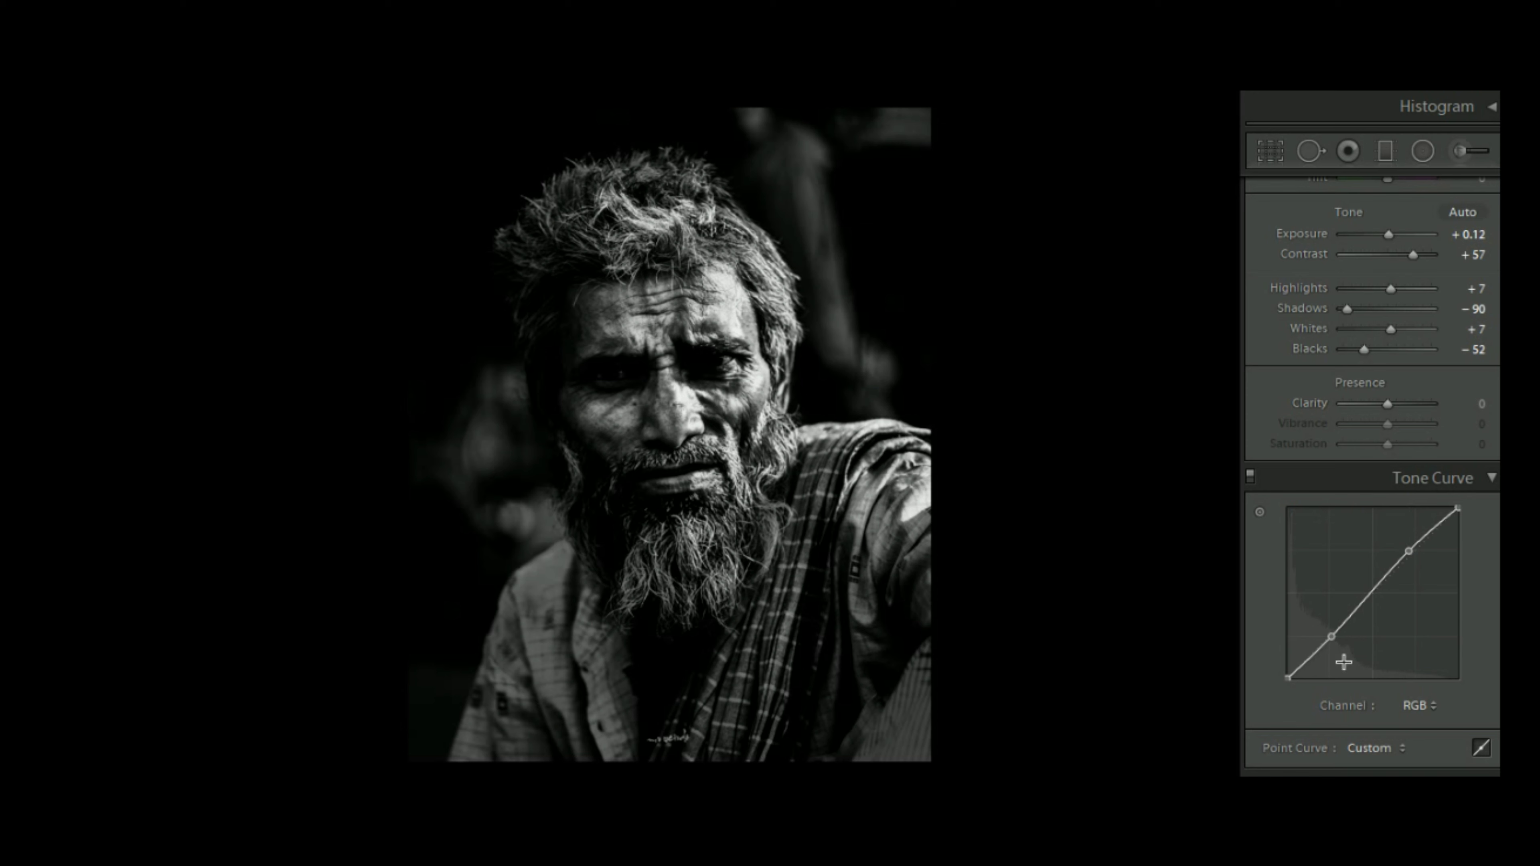
pyautogui.click(1331, 636)
pyautogui.moveTo(1331, 636); pyautogui.dragTo(1332, 641)
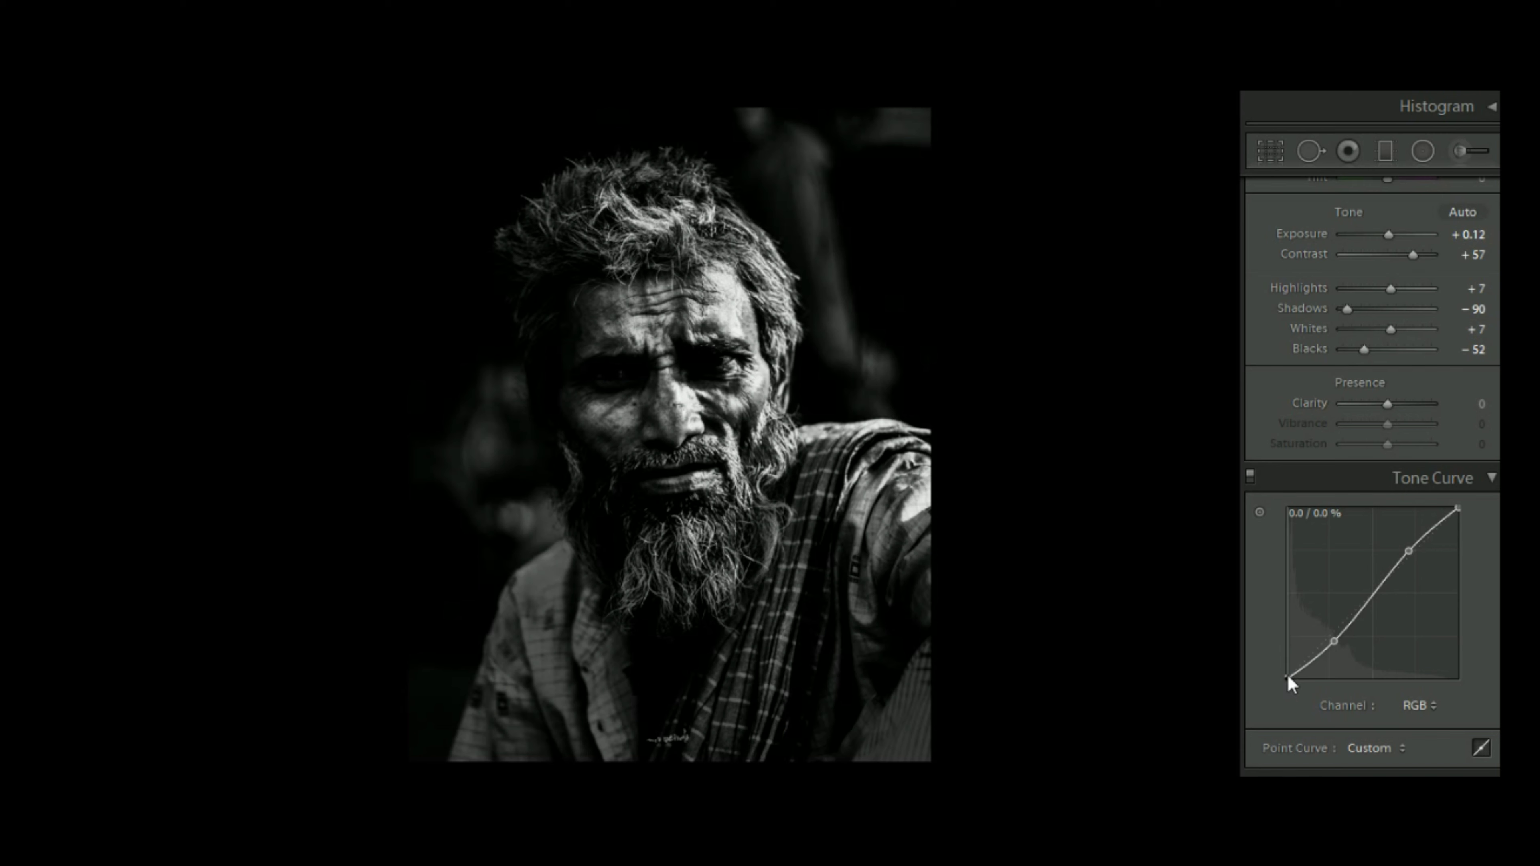
# - Lift the curve's black point to about 1.2 / 4.7% for faded shadows
pyautogui.moveTo(1288, 678); pyautogui.dragTo(1288, 670)
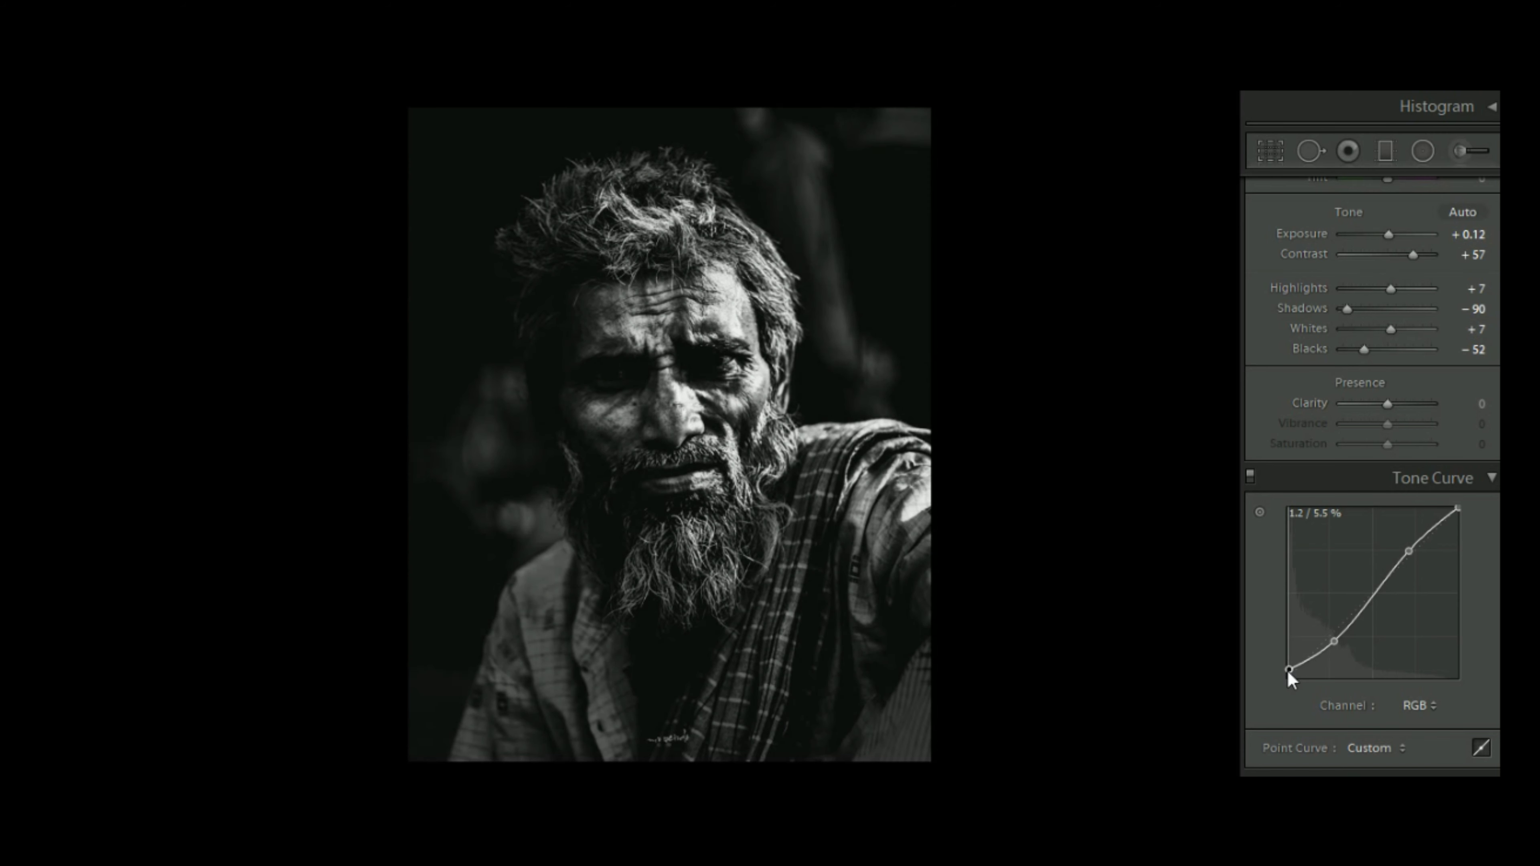
pyautogui.moveTo(1287, 676); pyautogui.dragTo(1290, 672)
pyautogui.moveTo(1290, 670); pyautogui.dragTo(1289, 677)
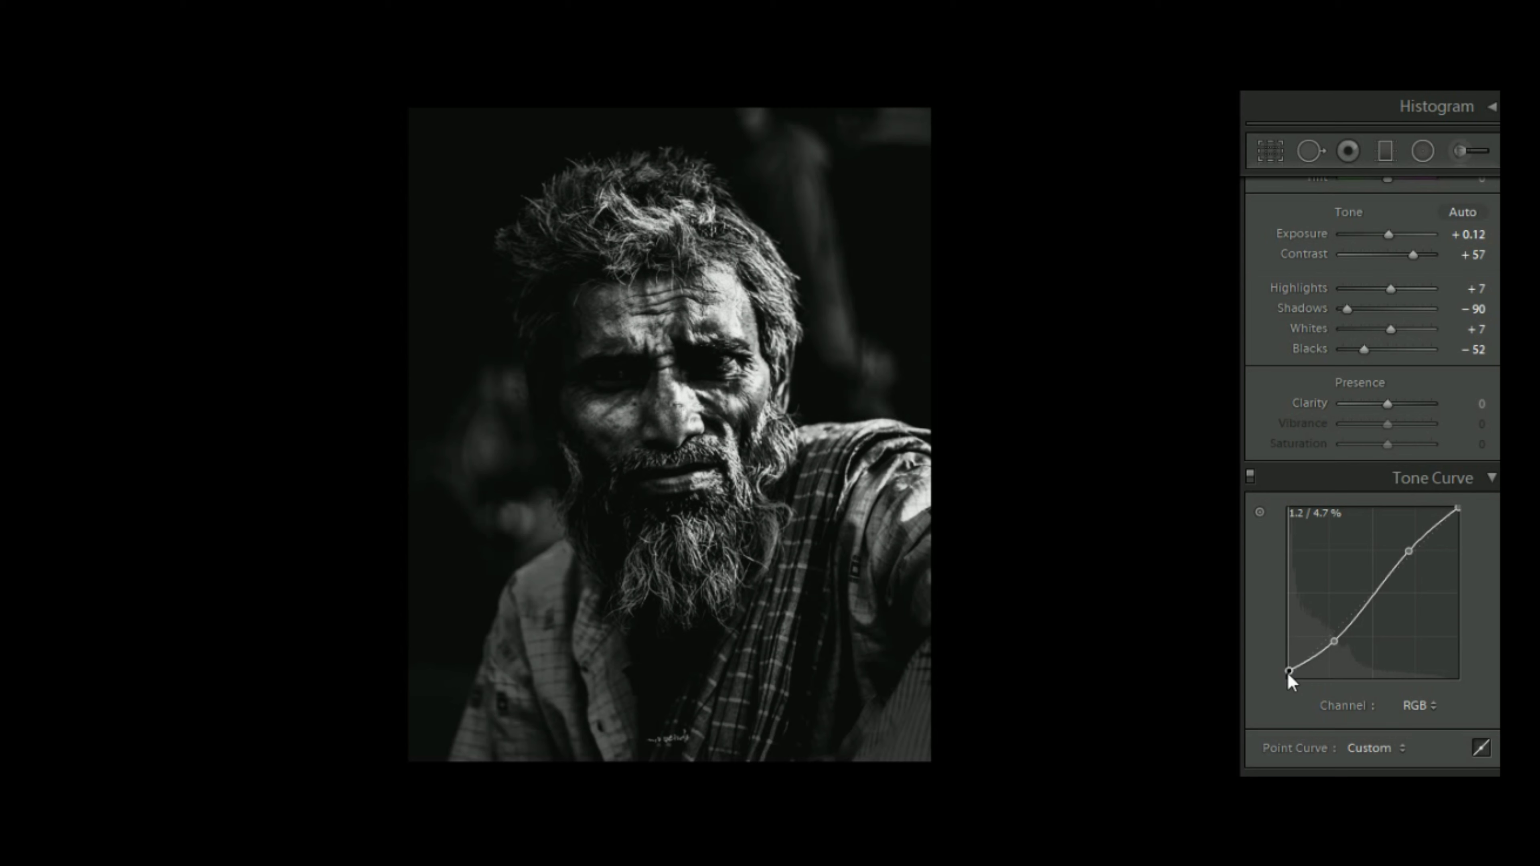